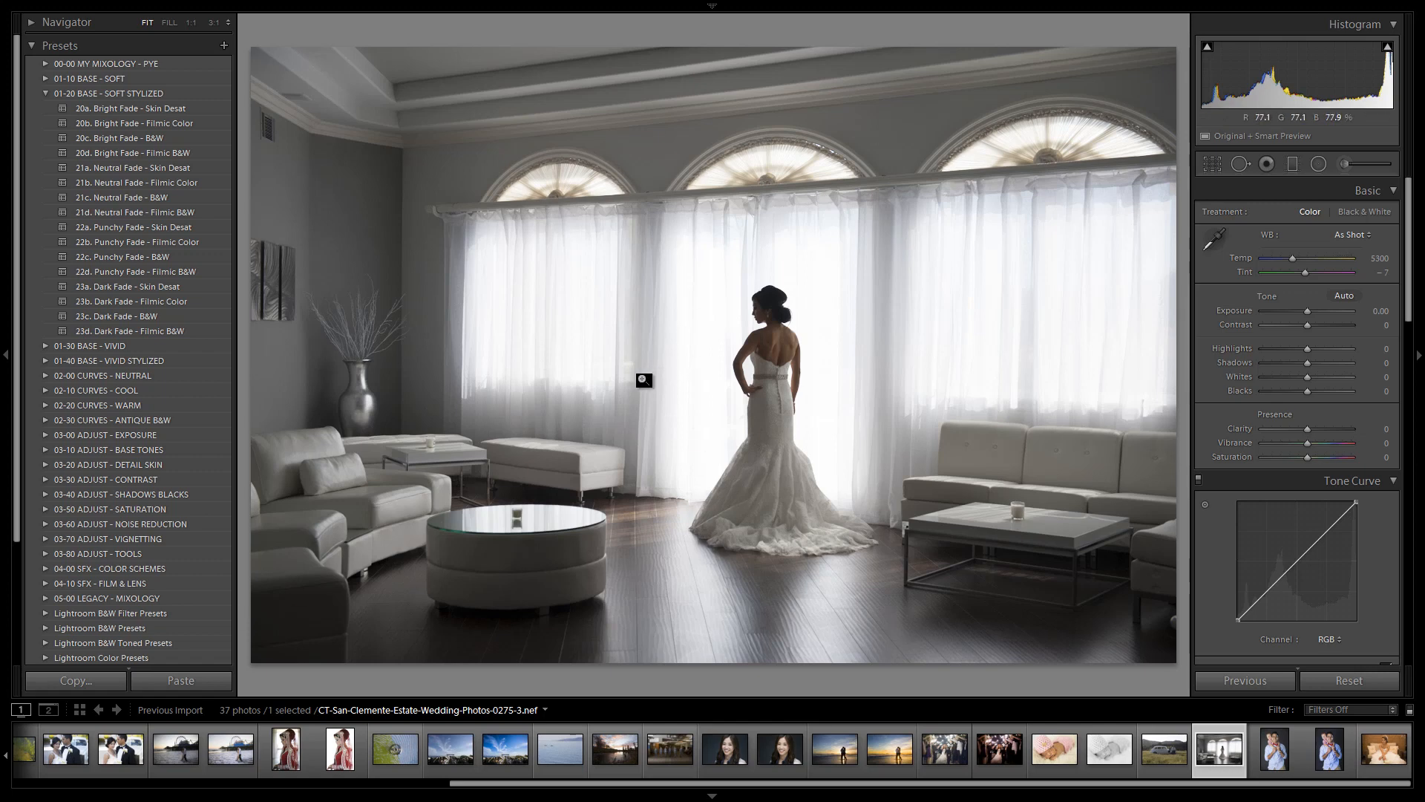
# - Display the camera and exposure information overlay on the photo, and hide it again
pyautogui.press('i')
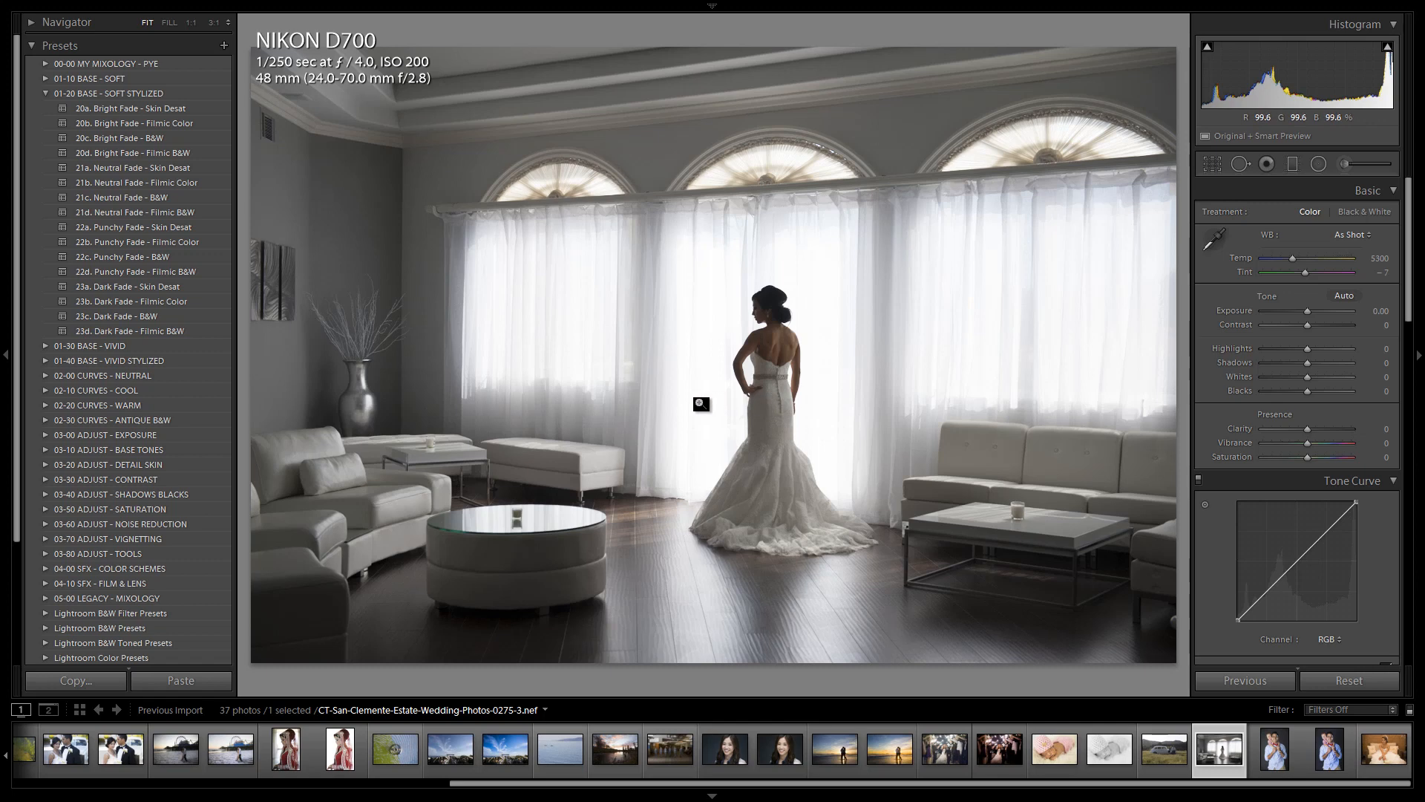
pyautogui.press('i')
pyautogui.press('i')
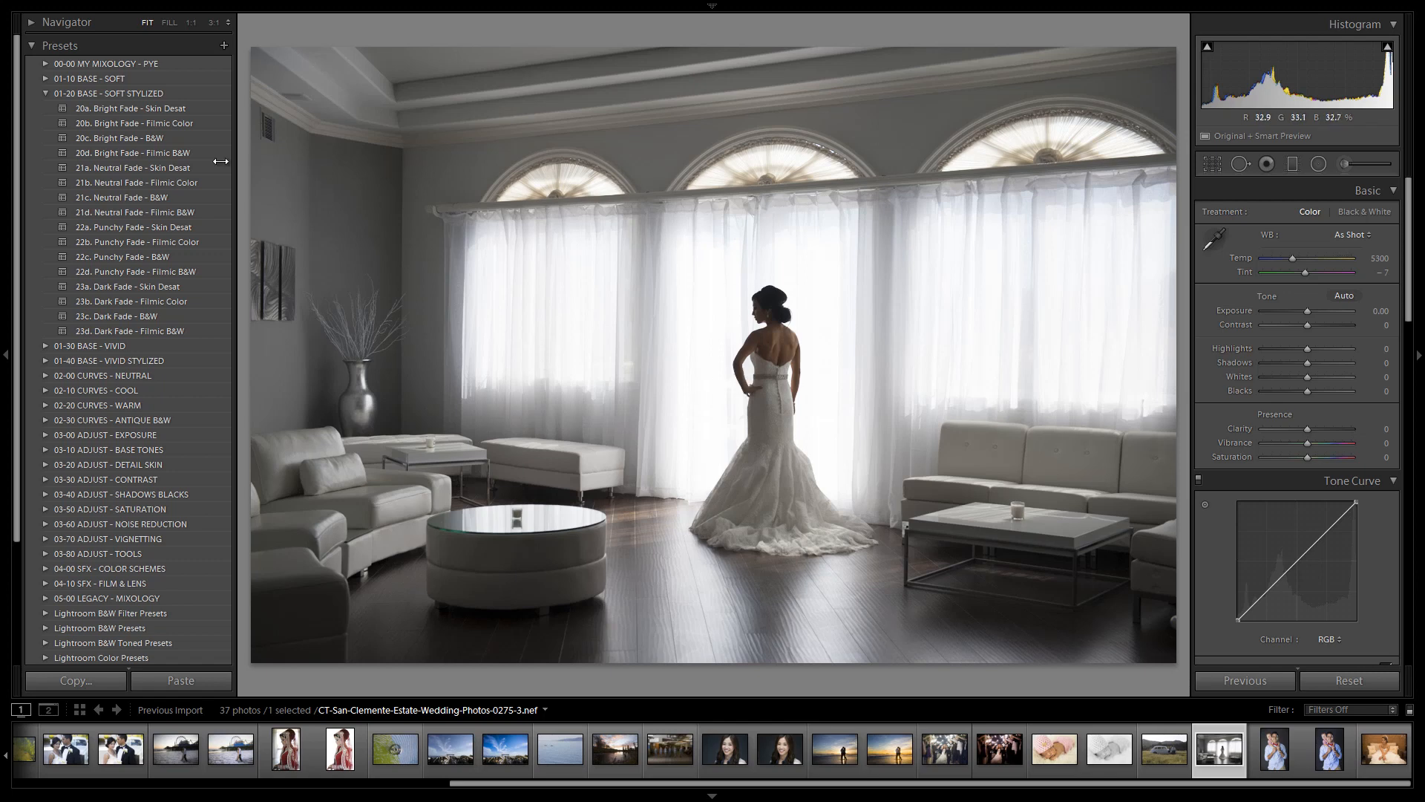
# - Compare the Bright, Neutral, Punchy and Dark Fade B&W presets on the bride photo, returning to 20c. Bright Fade - B&W
pyautogui.click(166, 139)
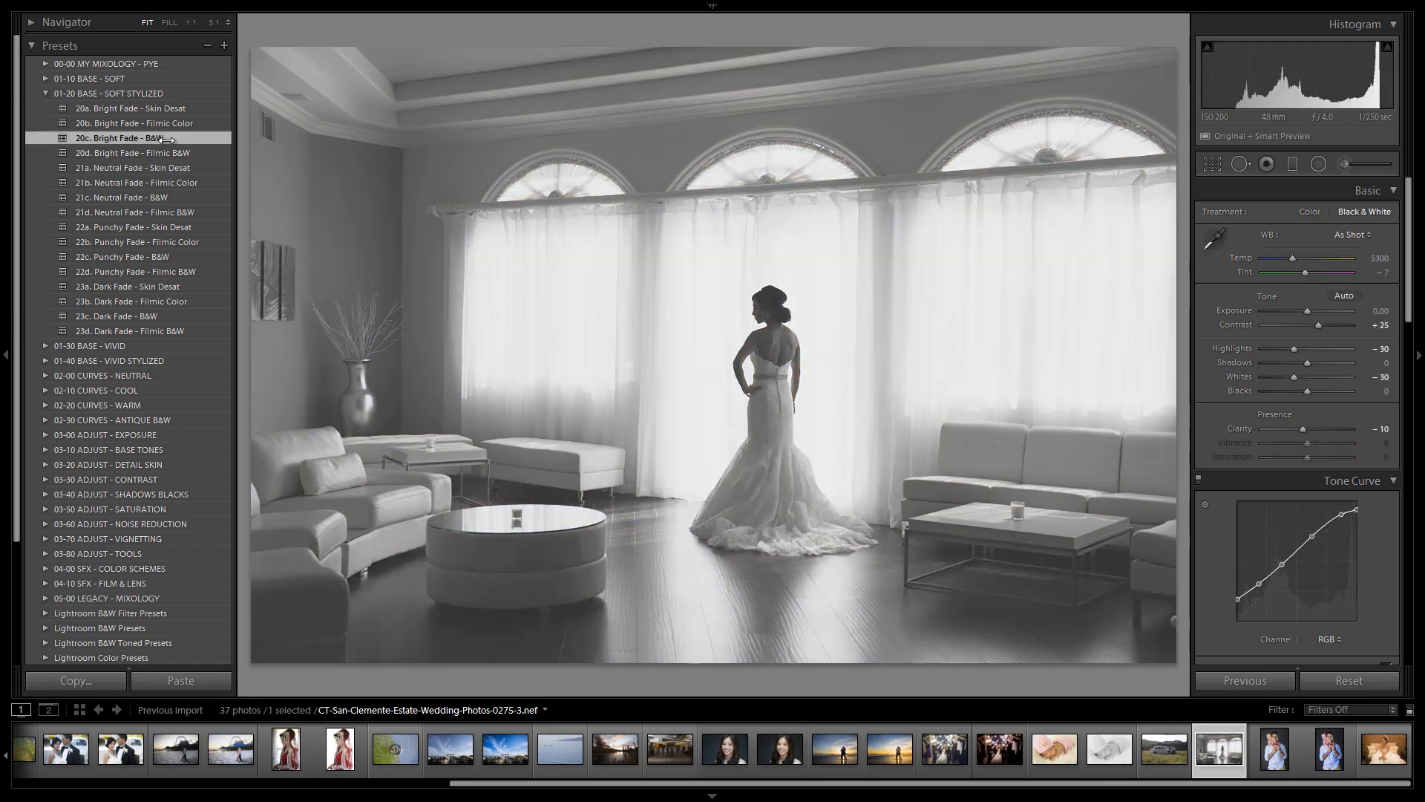
pyautogui.click(156, 198)
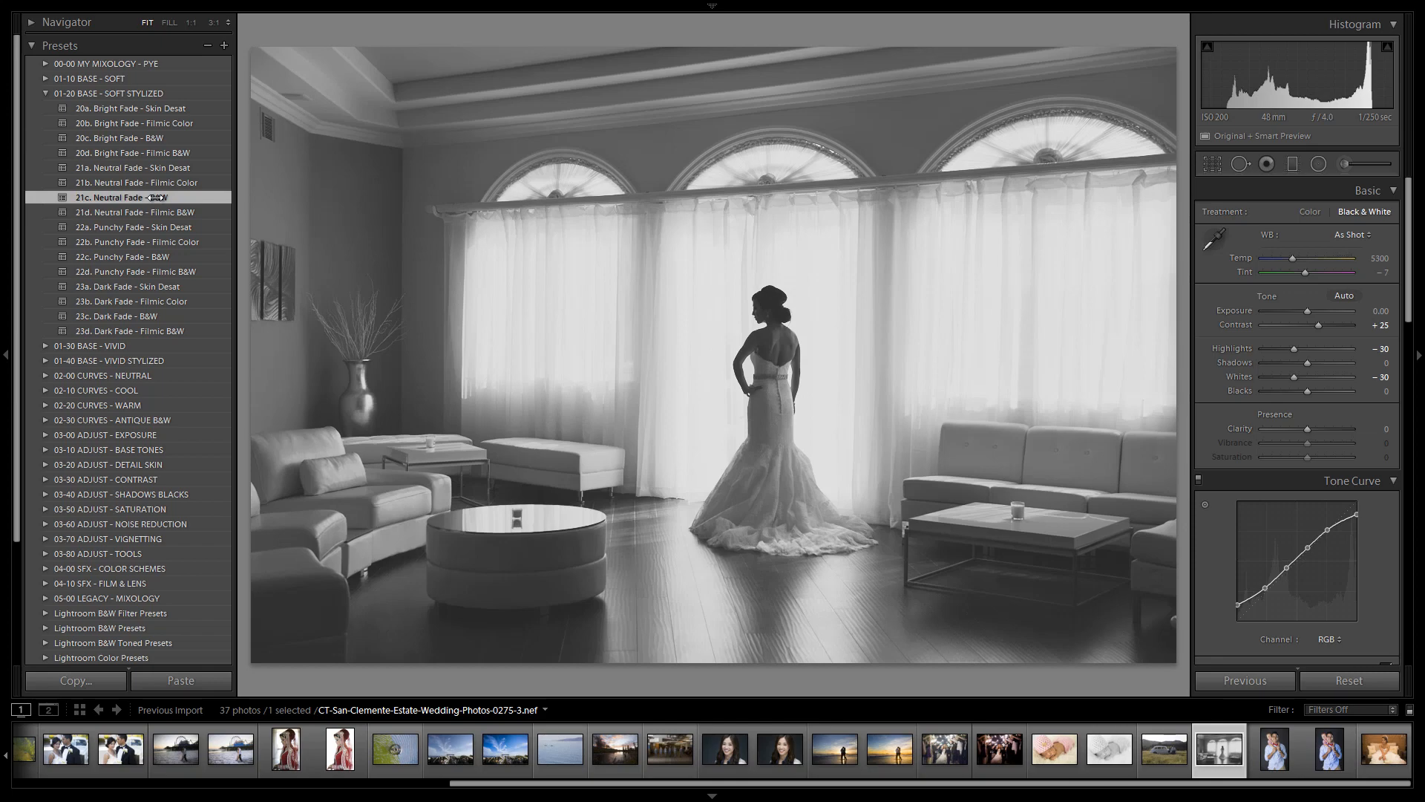
pyautogui.click(149, 257)
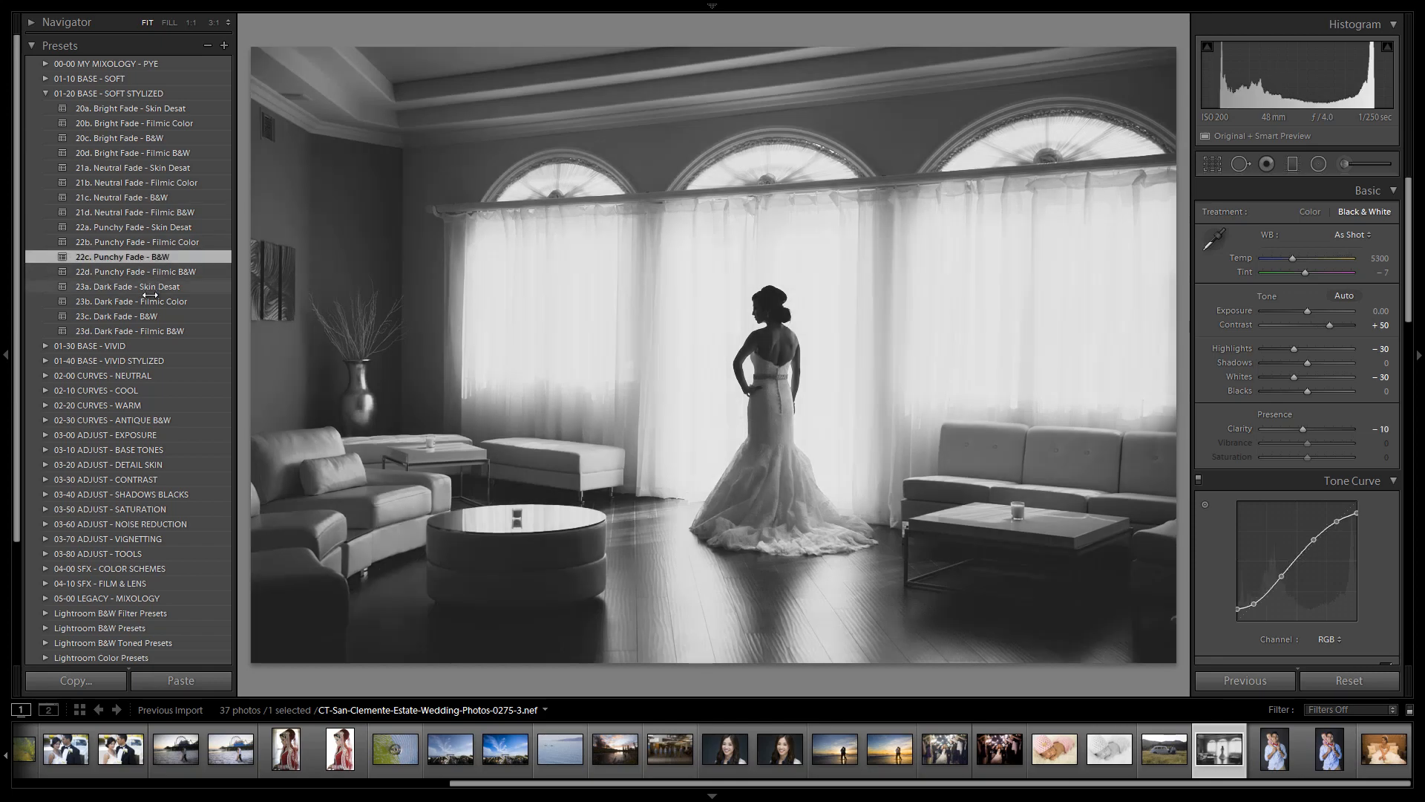
pyautogui.click(147, 317)
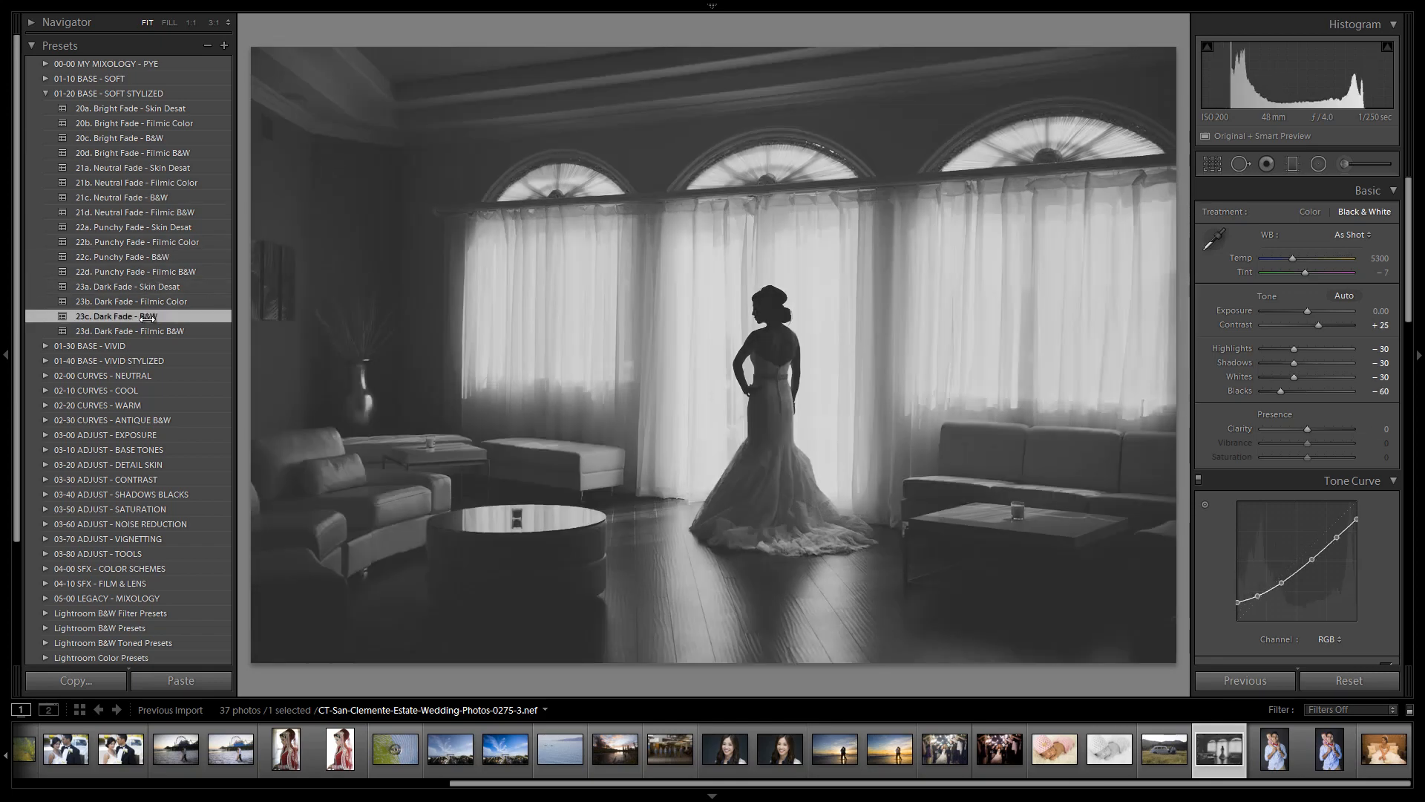
pyautogui.click(153, 139)
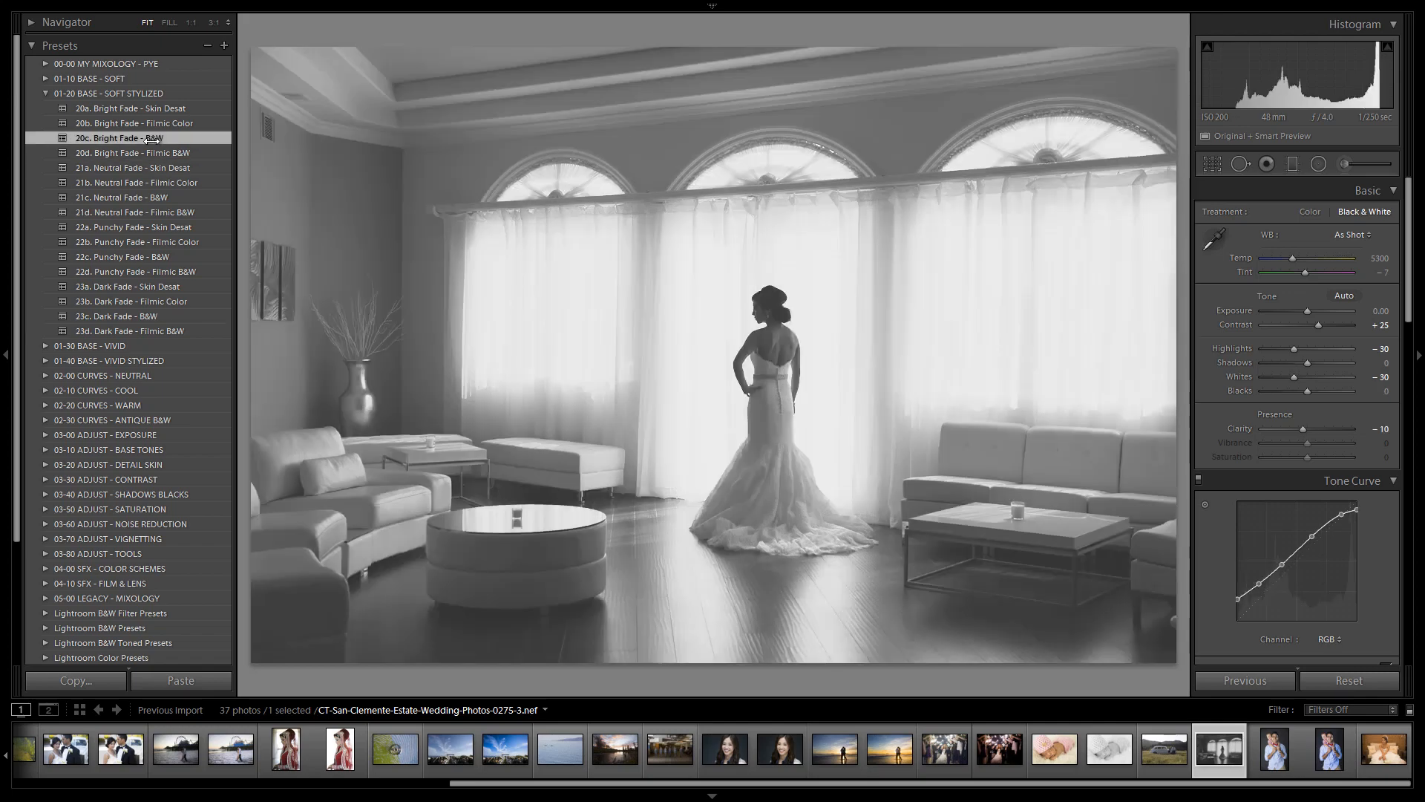
# - Try brighter B&W fades: exposure +0.75 on Bright, Neutral and Punchy Fade, +1.00 on Punchy Fade, and +2.75 on 23c. Dark Fade - B&W
pyautogui.moveTo(1307, 311); pyautogui.dragTo(1312, 313)
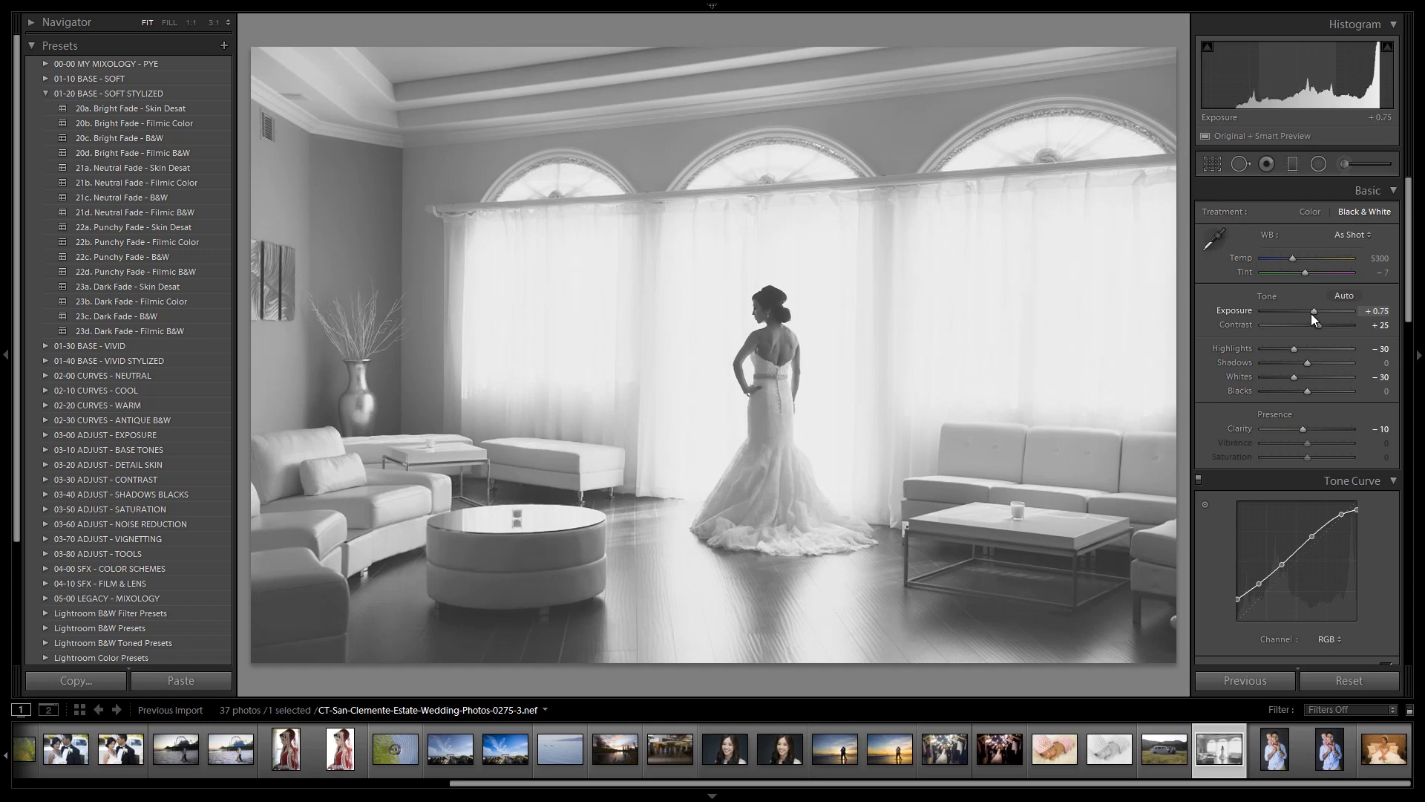
pyautogui.click(128, 194)
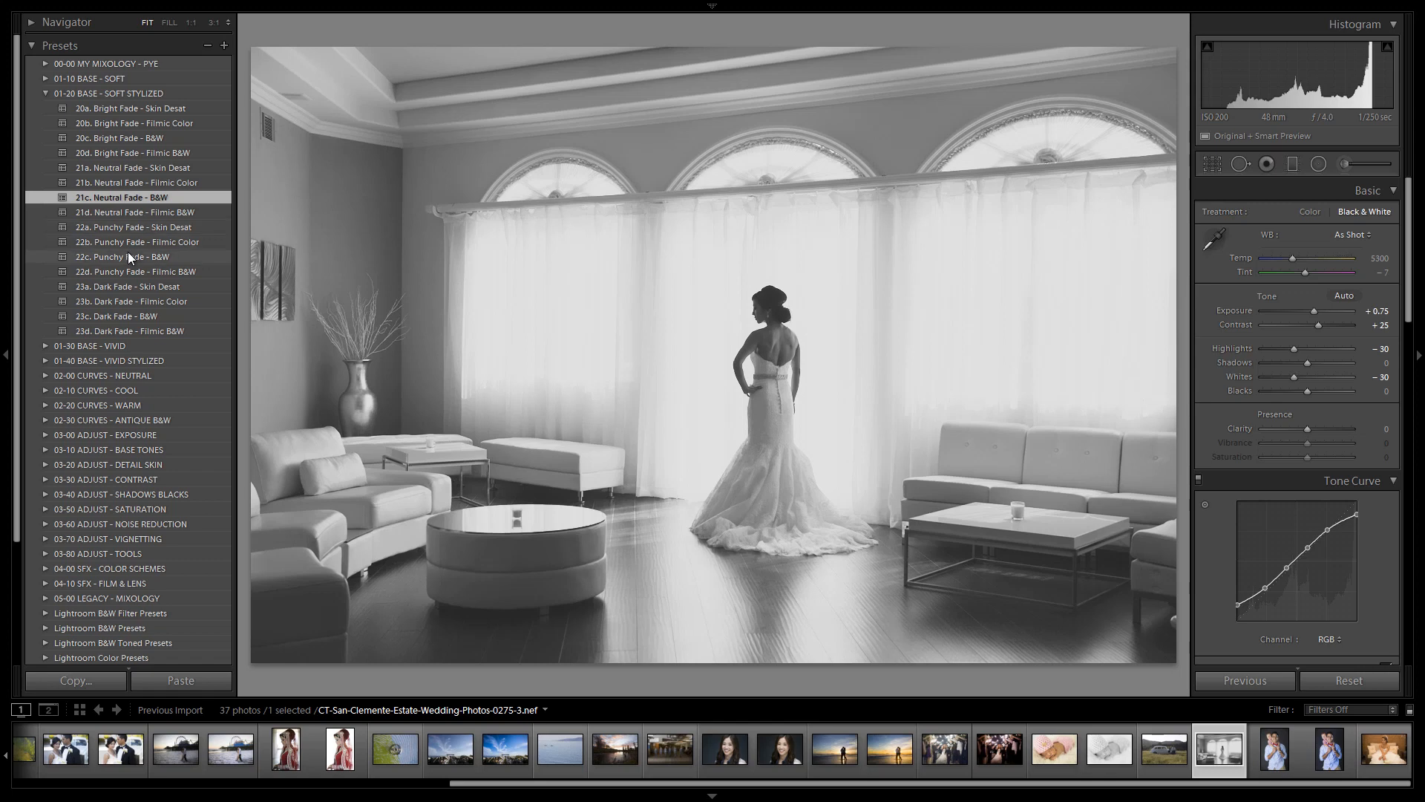
pyautogui.click(158, 256)
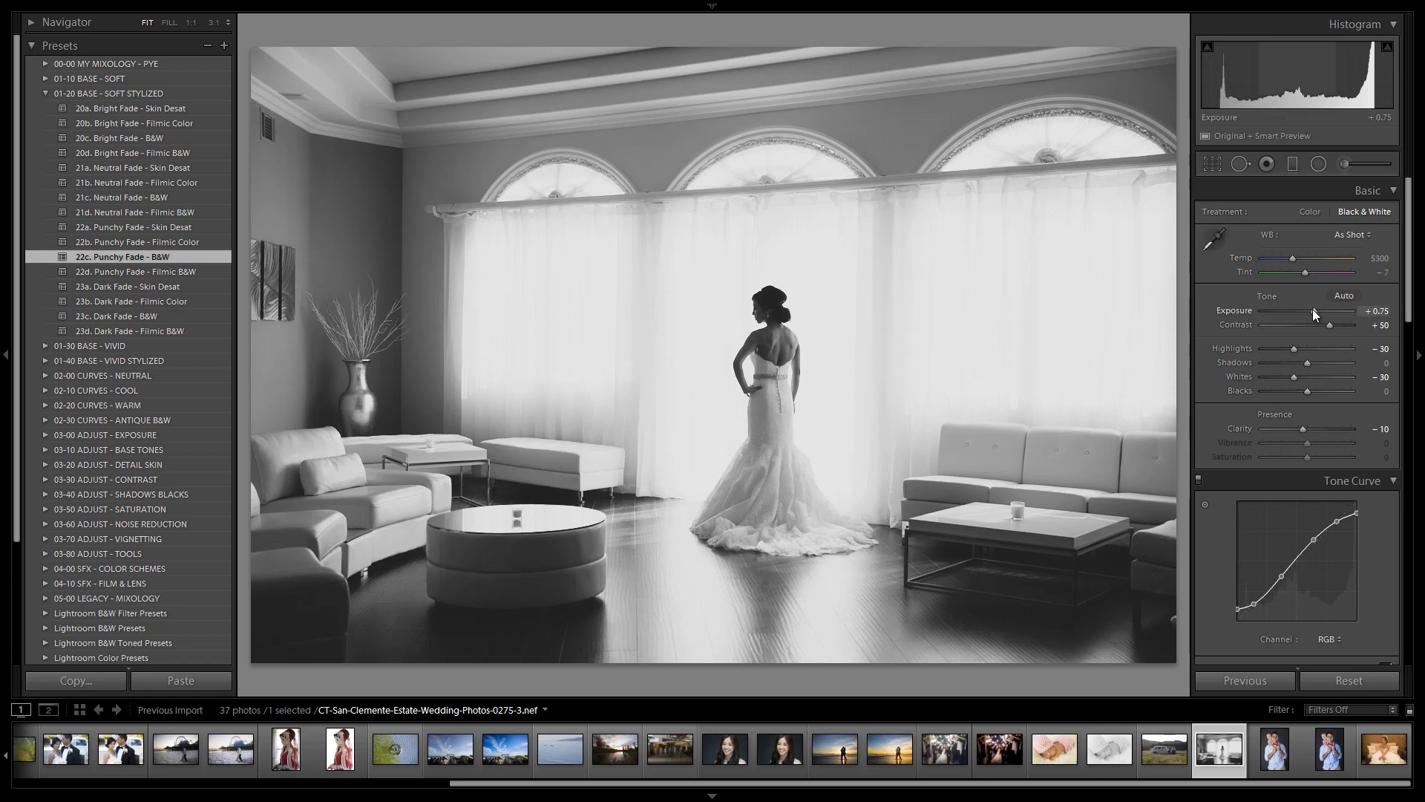
pyautogui.moveTo(1313, 309); pyautogui.dragTo(1316, 310)
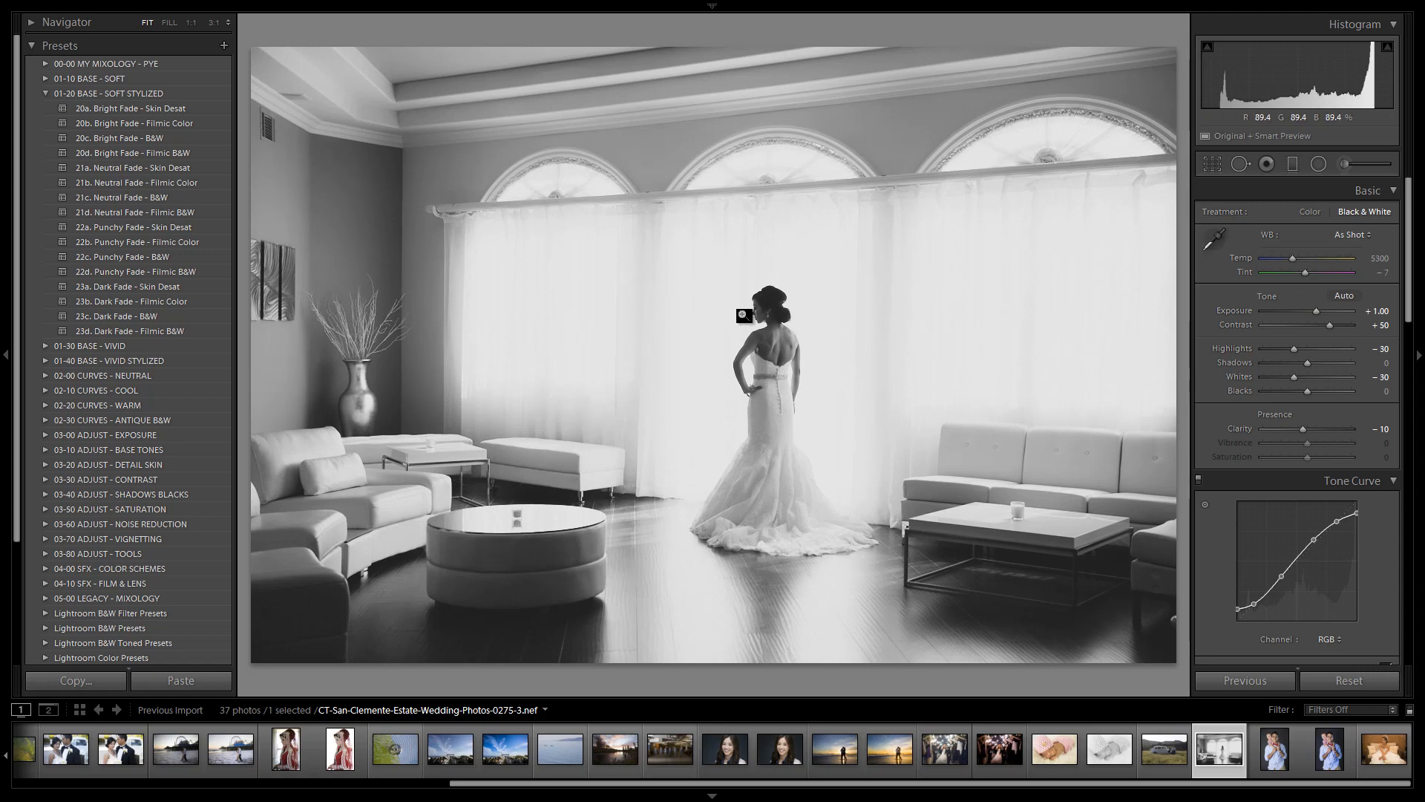
pyautogui.click(150, 314)
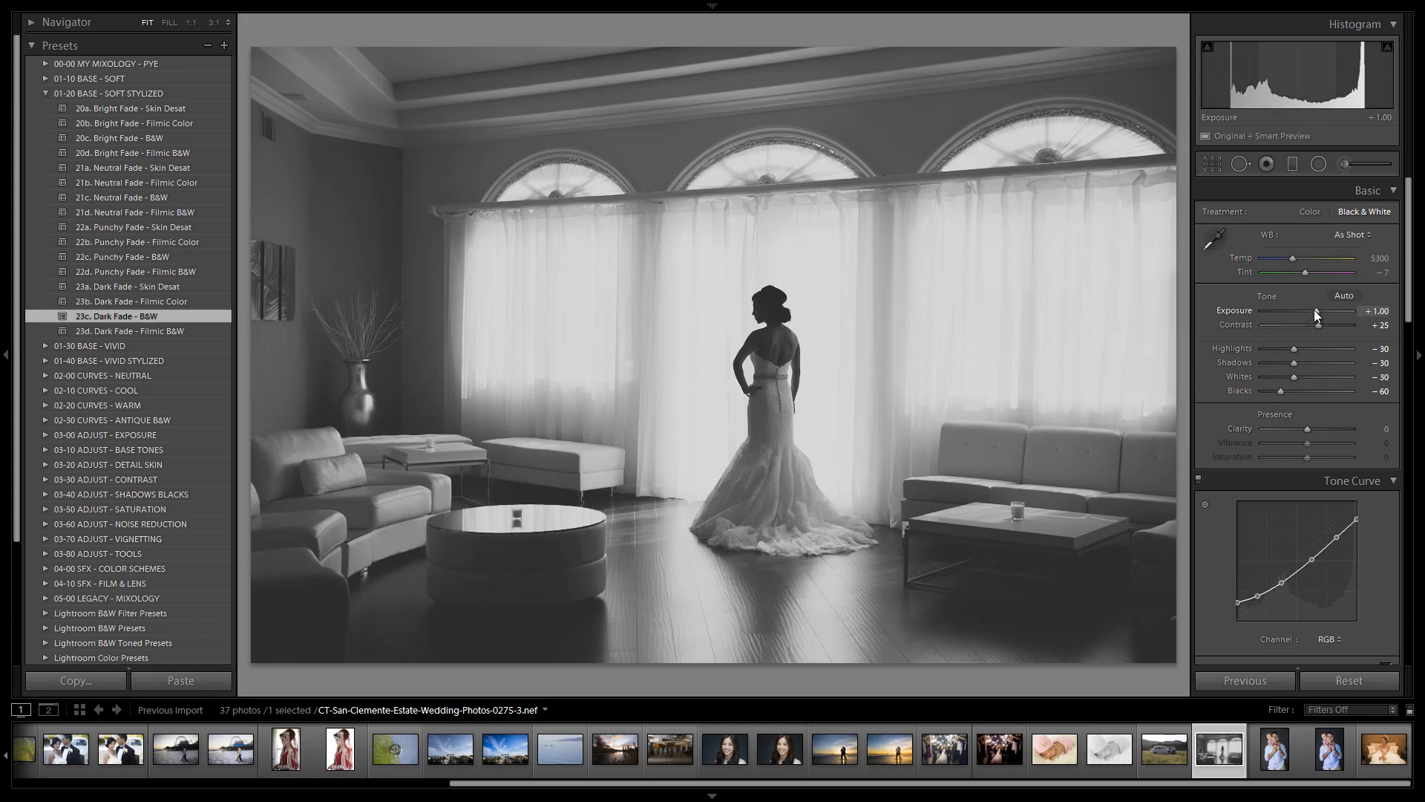
pyautogui.moveTo(1316, 310); pyautogui.dragTo(1329, 314)
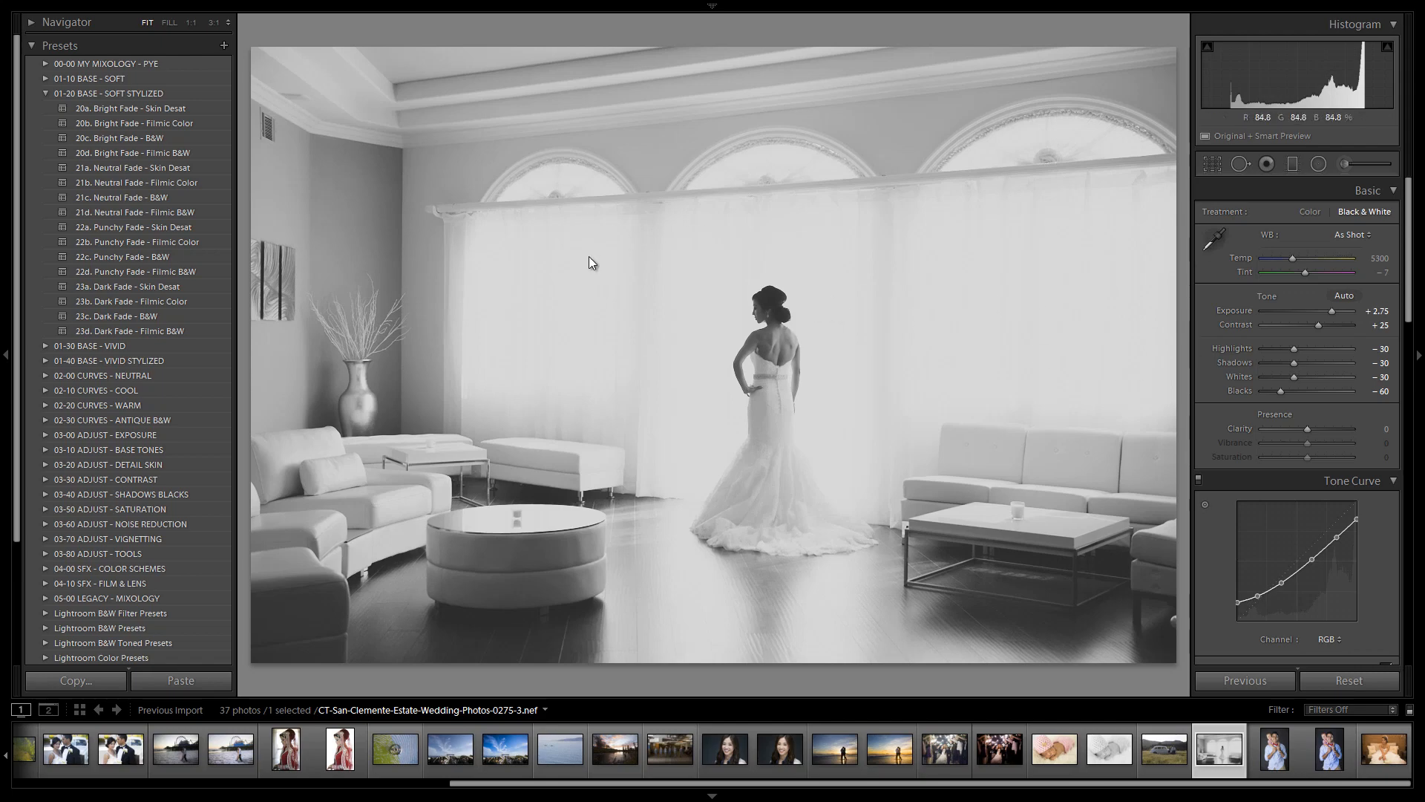
# - Apply the 22c. Punchy Fade - B&W preset and set the exposure to +1.25
pyautogui.click(162, 270)
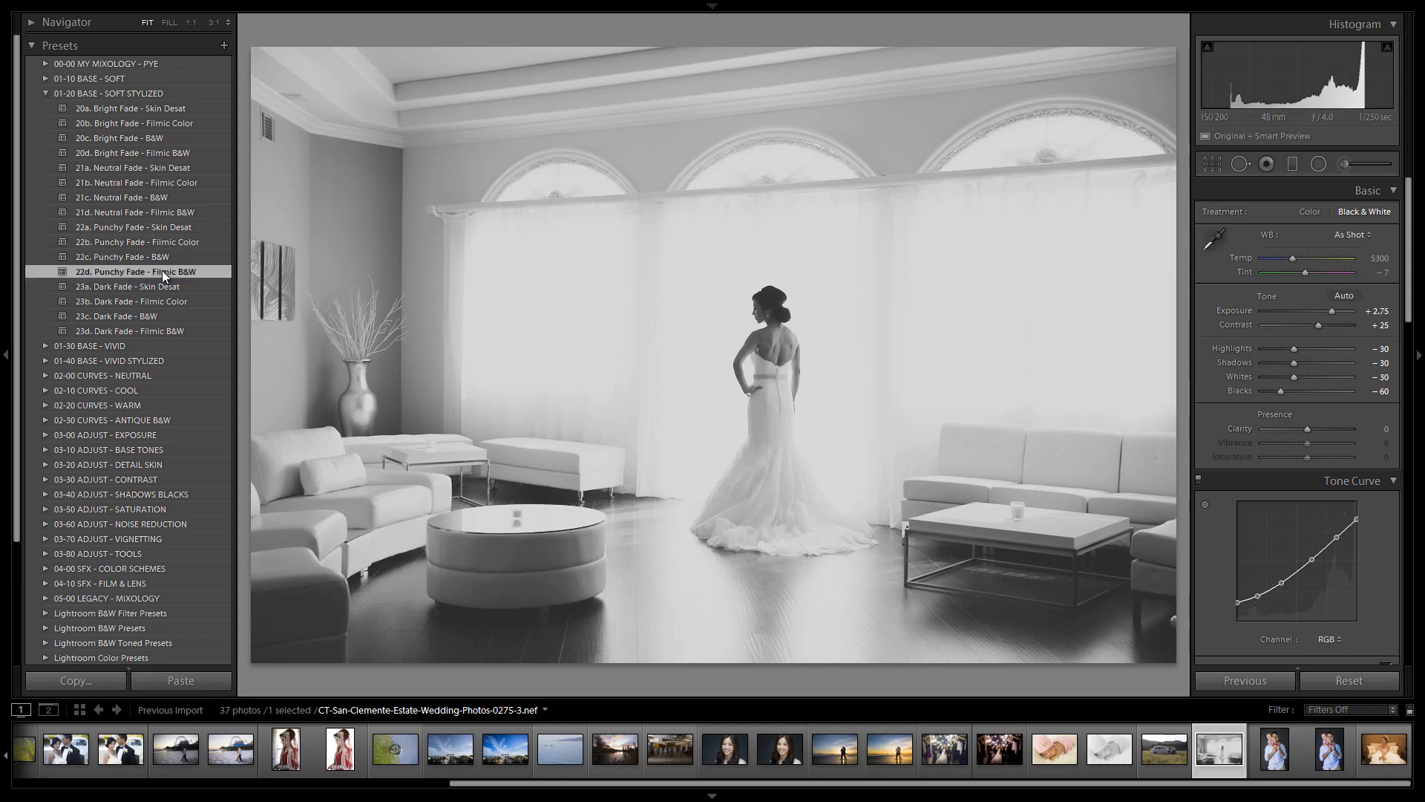
pyautogui.click(158, 254)
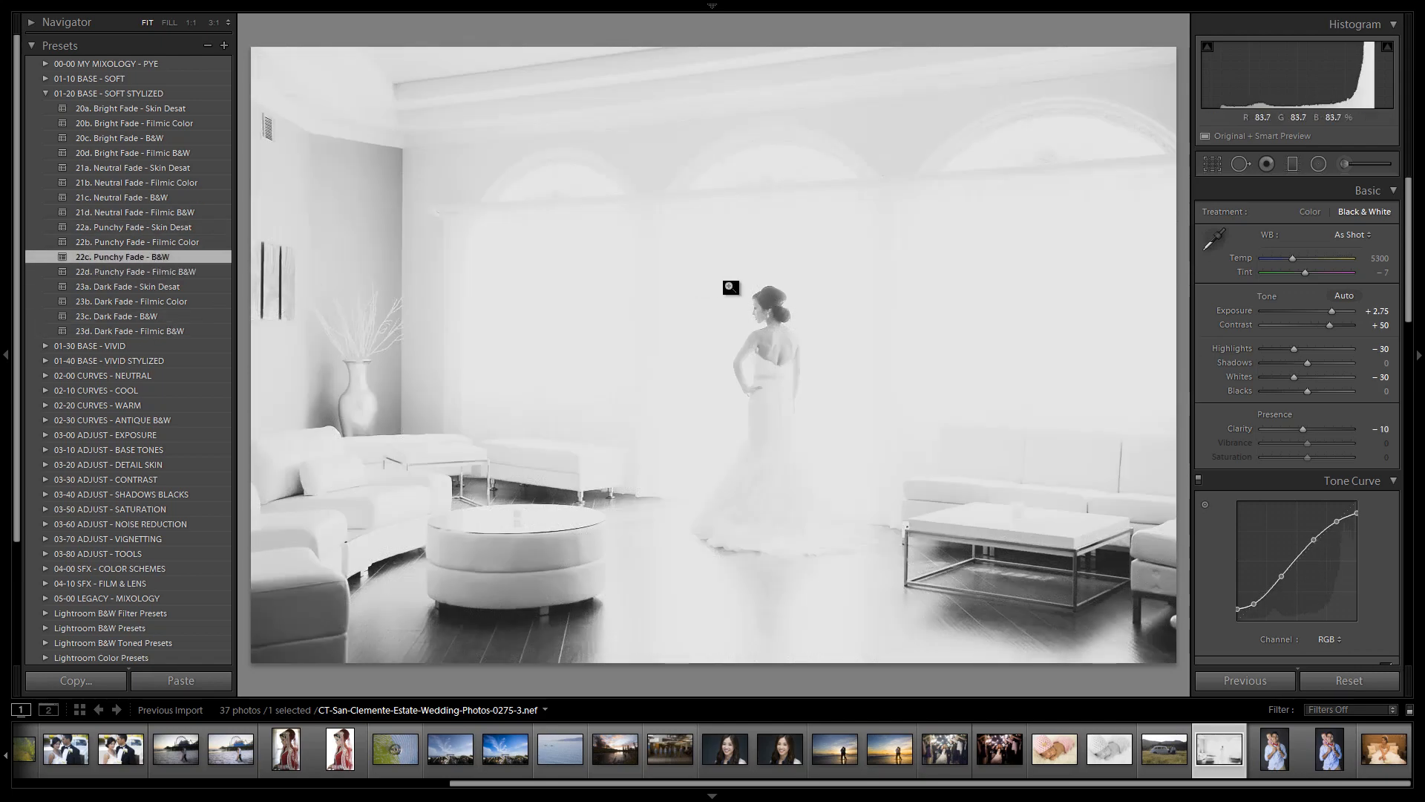
pyautogui.moveTo(1332, 310); pyautogui.dragTo(1320, 310)
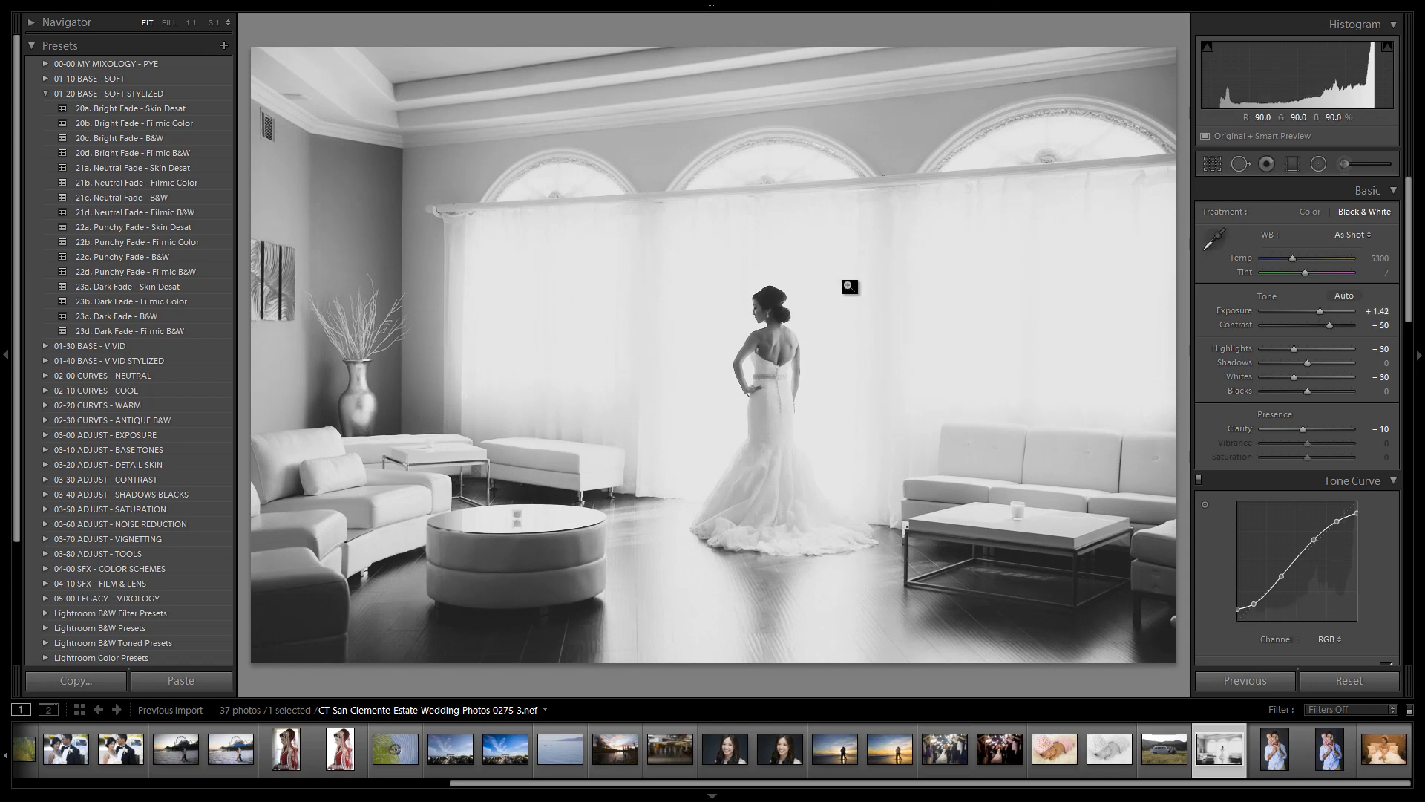
pyautogui.moveTo(1321, 309); pyautogui.dragTo(1317, 309)
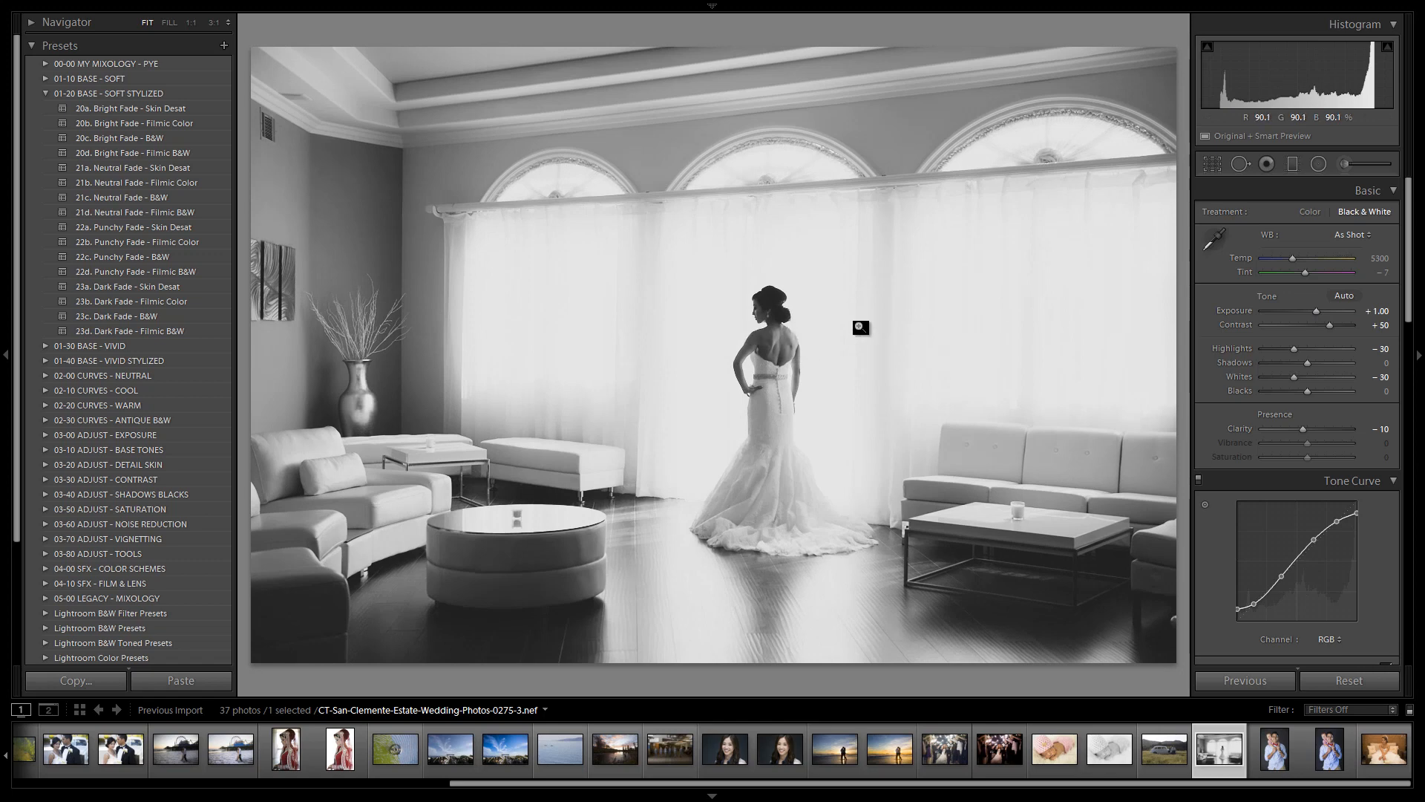
pyautogui.moveTo(1318, 309); pyautogui.dragTo(1318, 311)
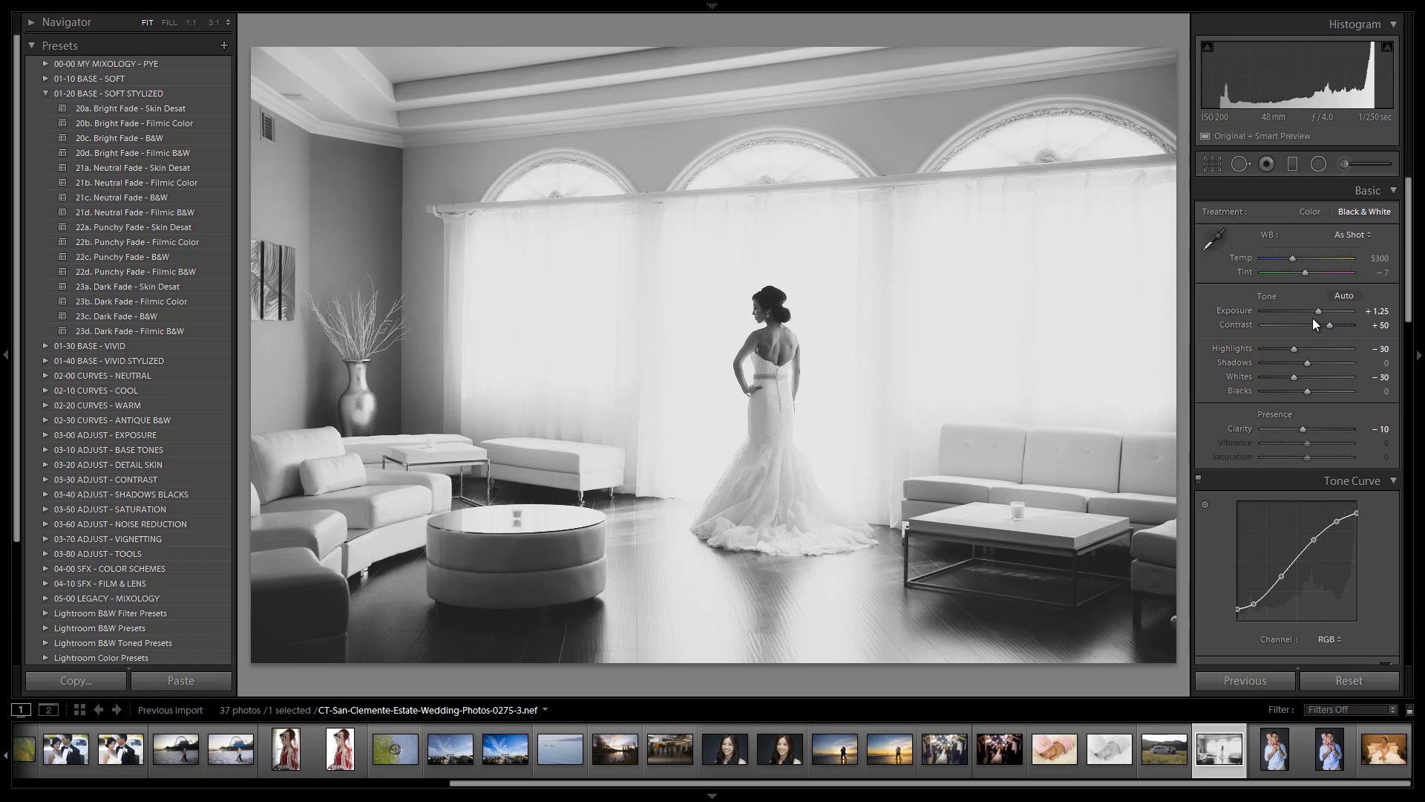
# - Start cropping the photo, trying a 16 x 9 aspect ratio and settling on 16 x 10
pyautogui.press('r')
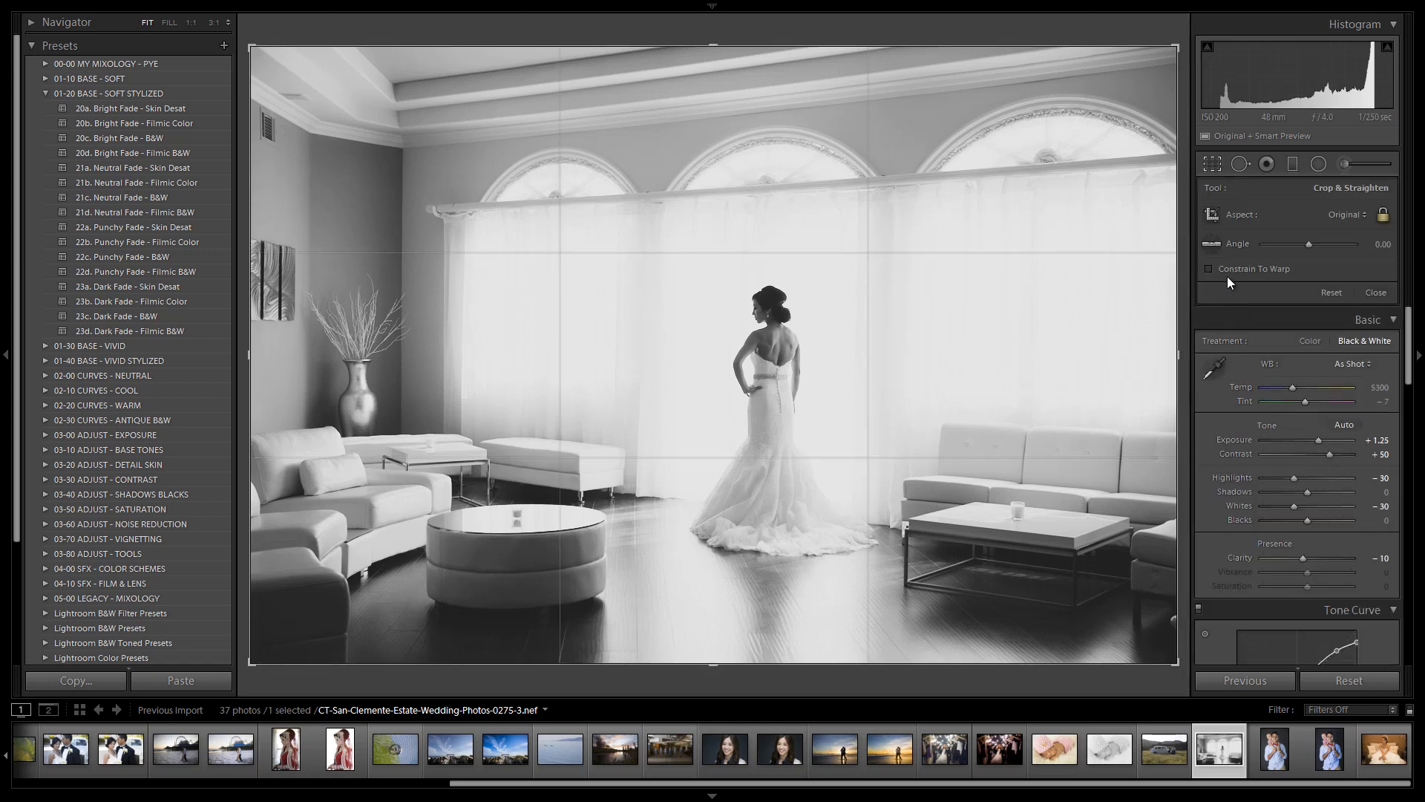
pyautogui.click(1335, 214)
pyautogui.click(1263, 394)
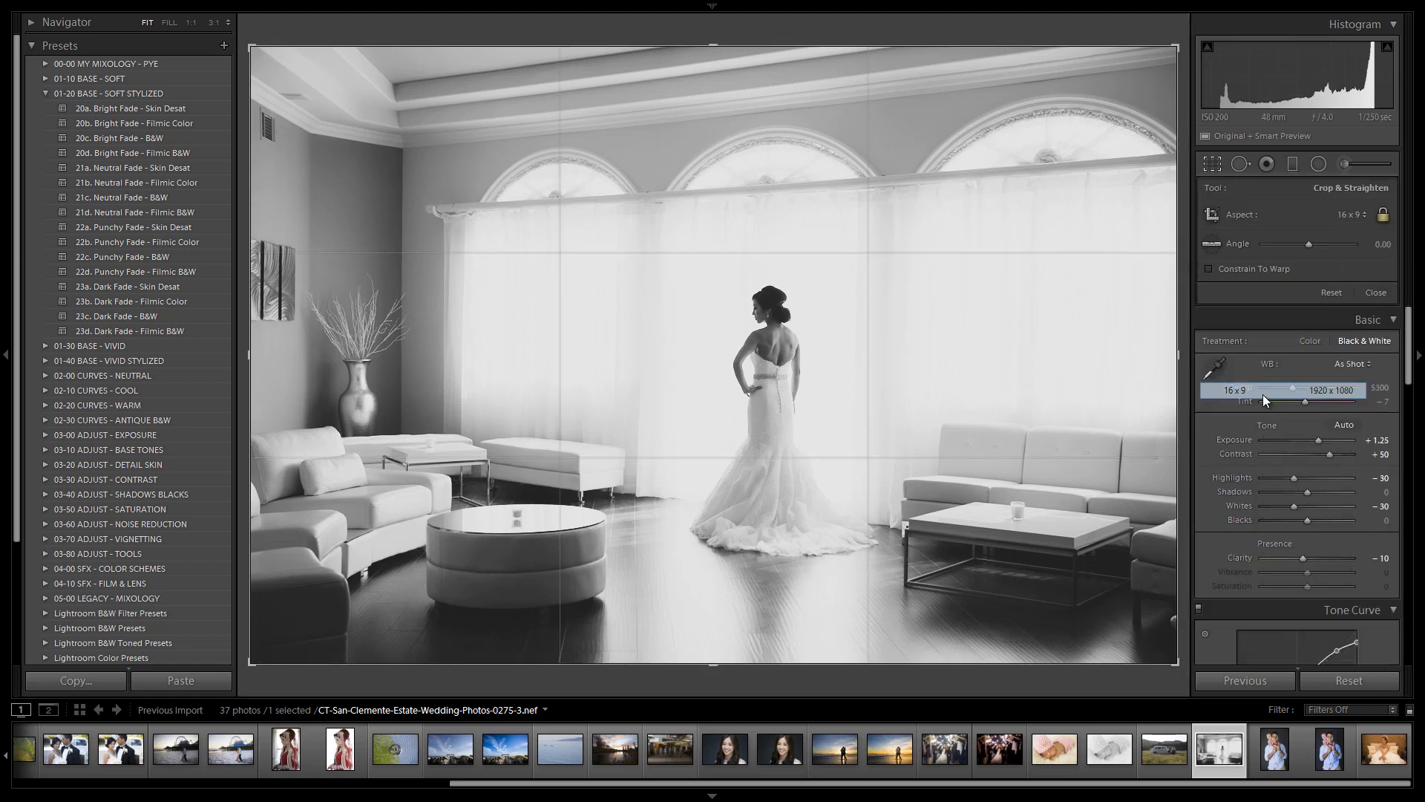
pyautogui.moveTo(1152, 413); pyautogui.dragTo(1097, 408)
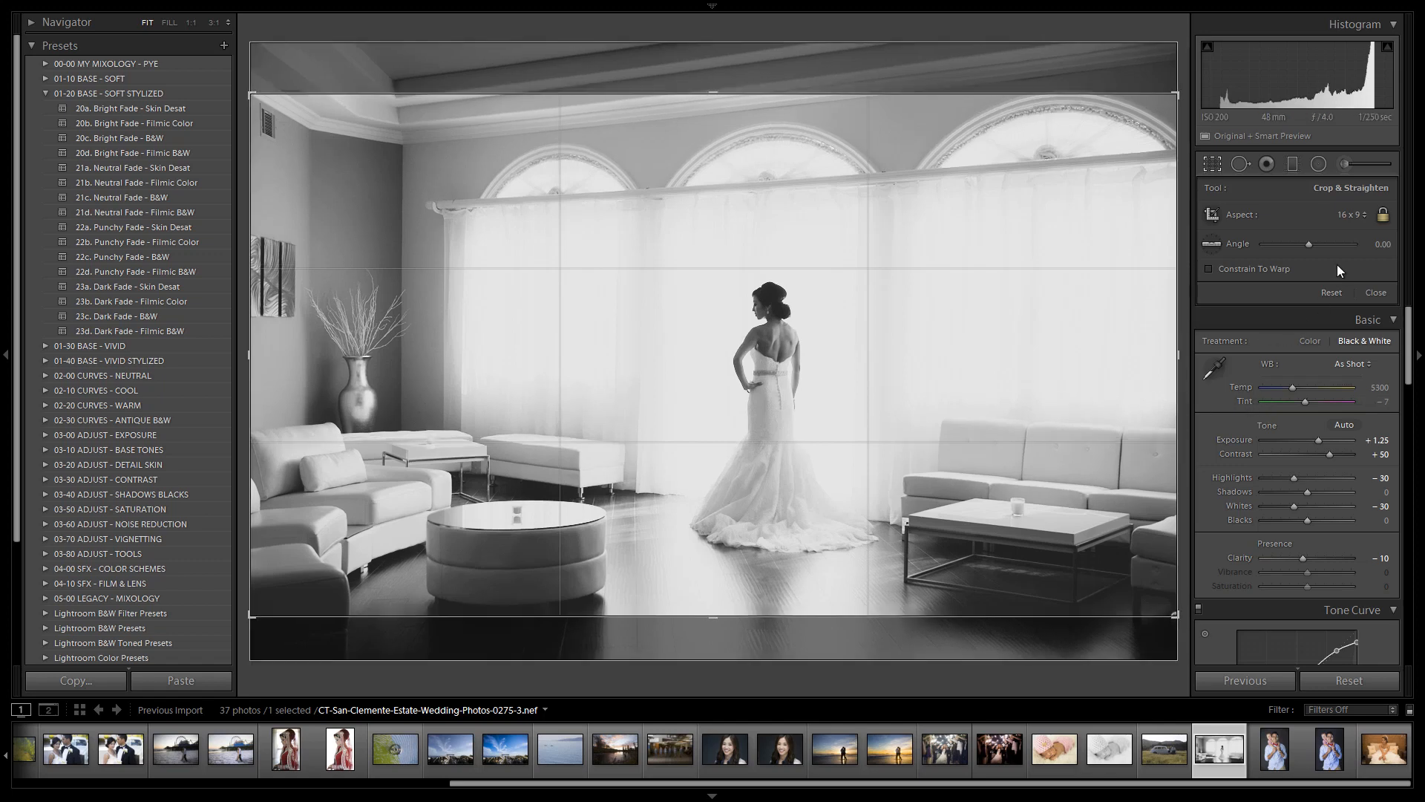
pyautogui.click(1353, 217)
pyautogui.click(1260, 406)
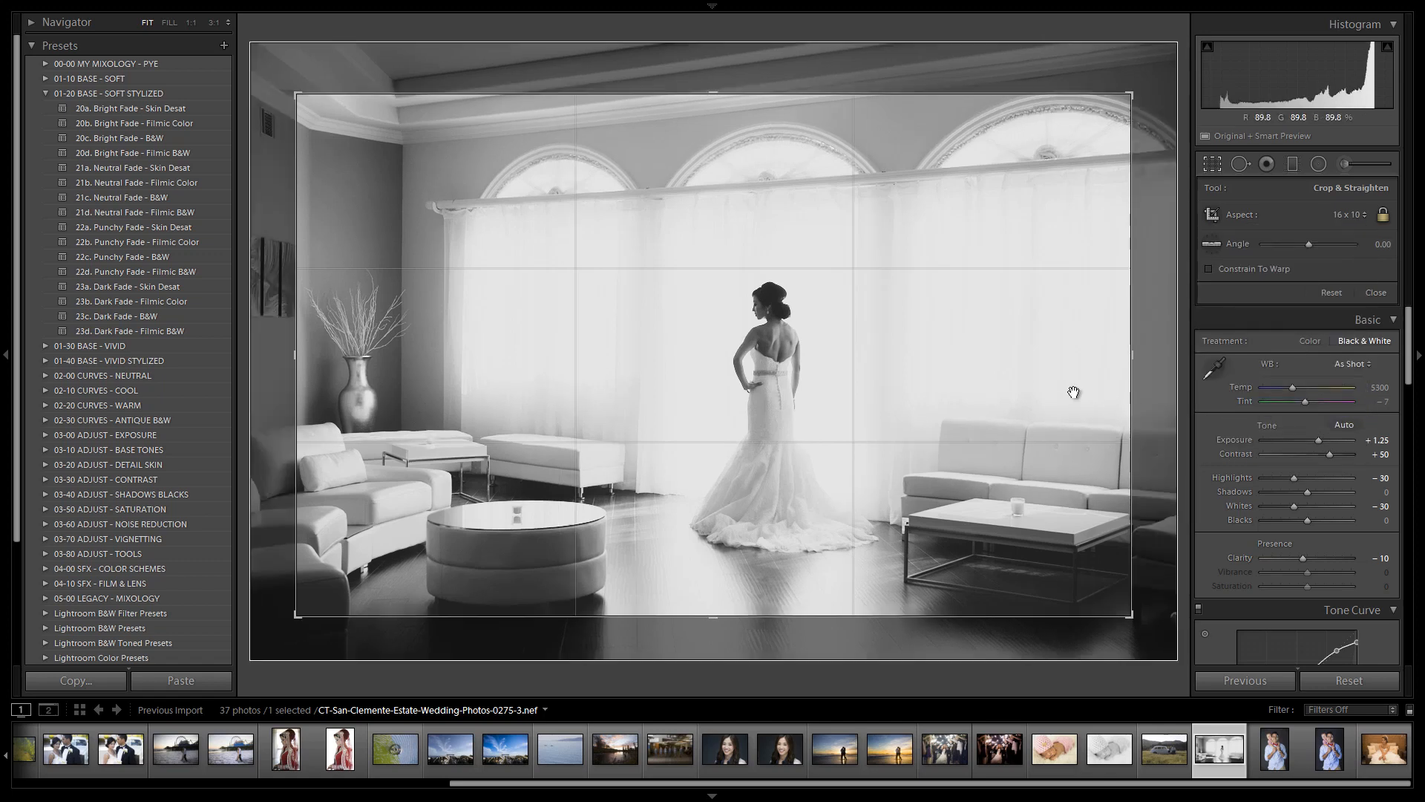
# - Resize and reposition the crop to trim the room's edges around the bride, and apply it
pyautogui.moveTo(1131, 154); pyautogui.dragTo(1166, 159)
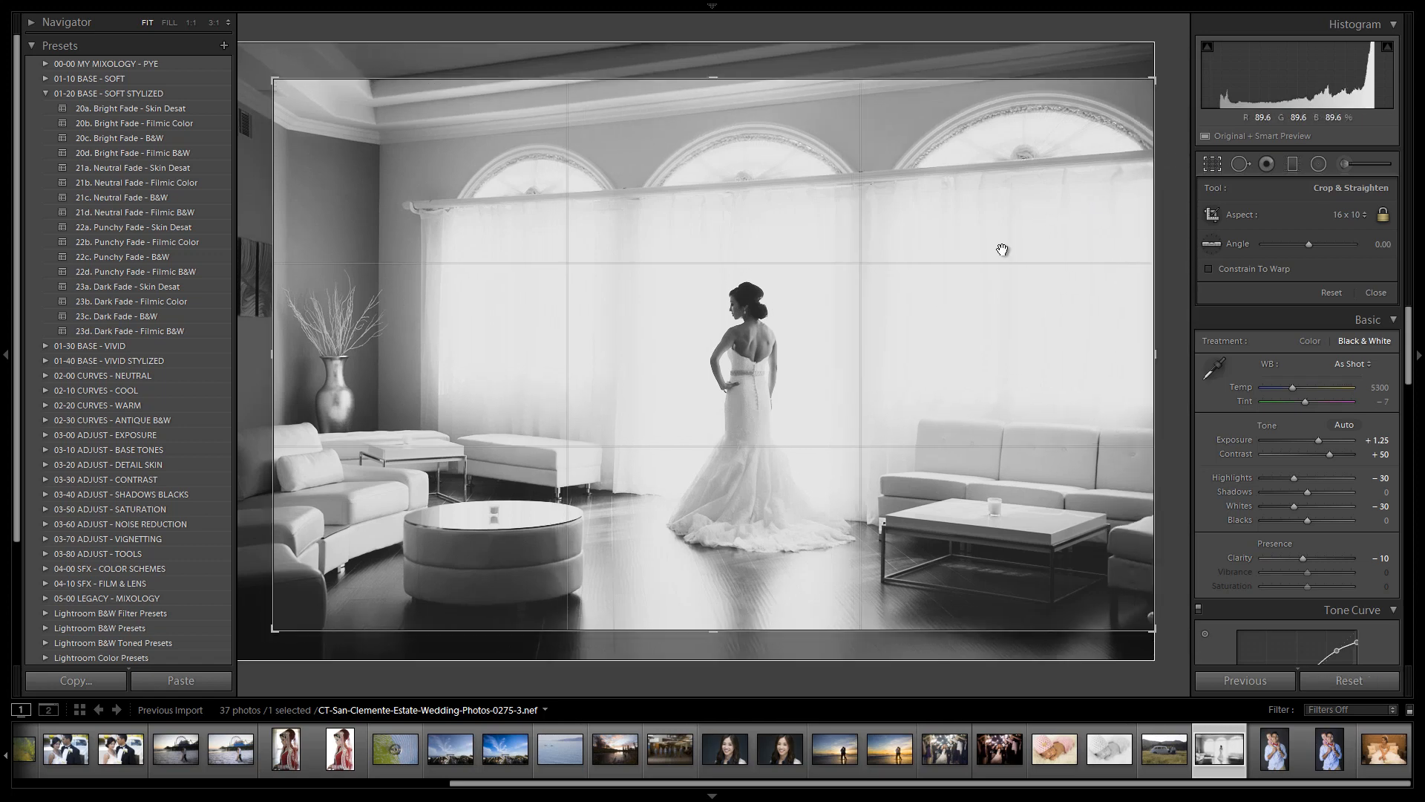
pyautogui.moveTo(998, 267); pyautogui.dragTo(999, 274)
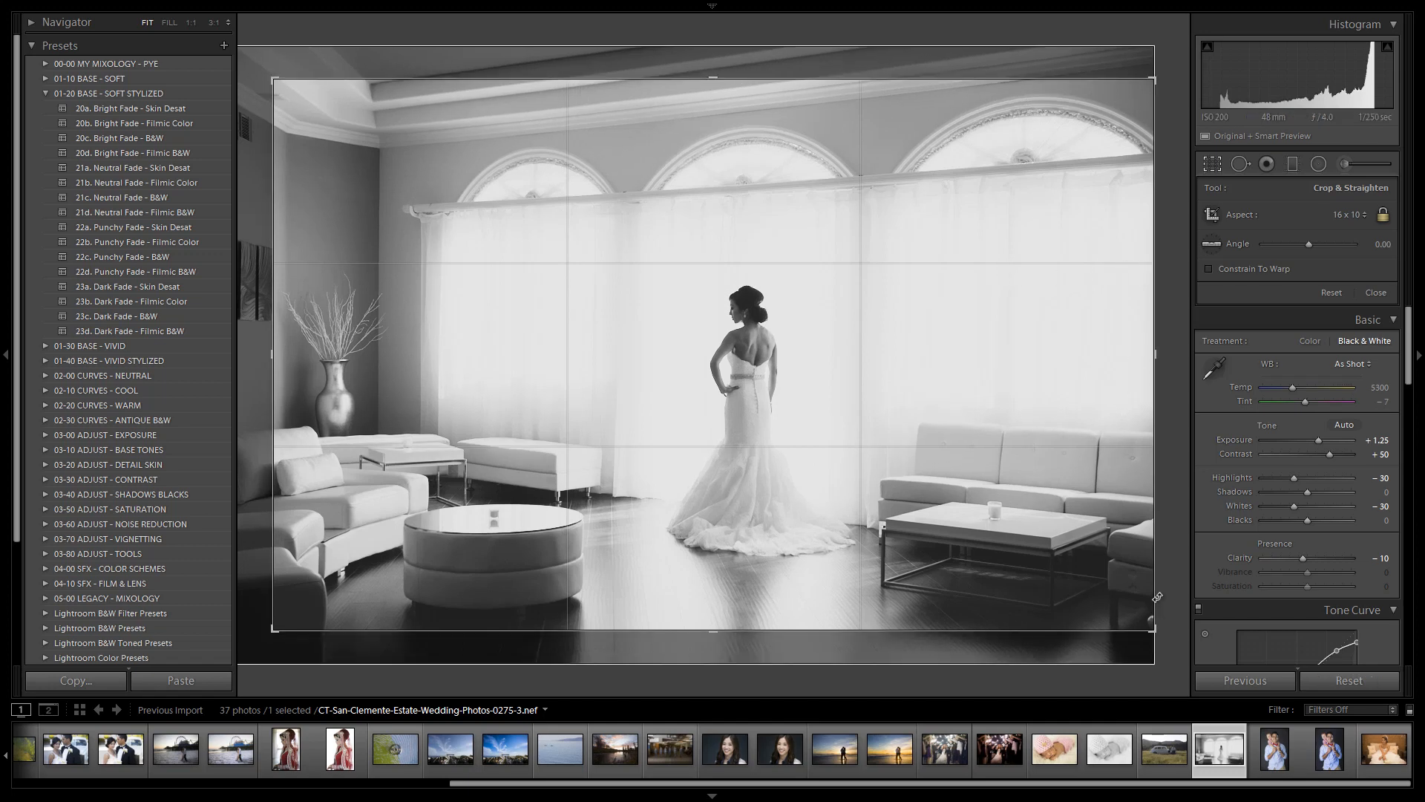
pyautogui.moveTo(1152, 530); pyautogui.dragTo(1140, 532)
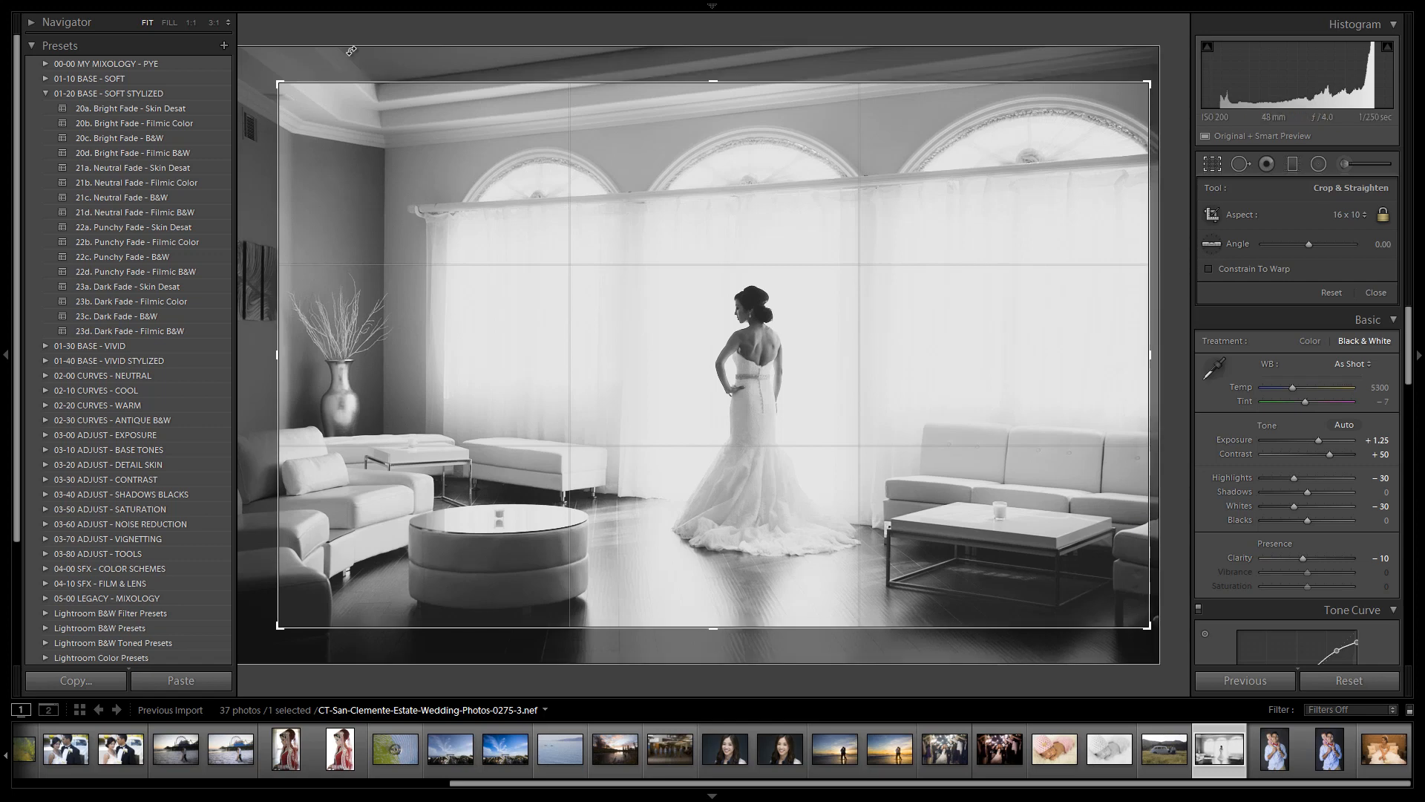
pyautogui.moveTo(637, 185); pyautogui.dragTo(637, 182)
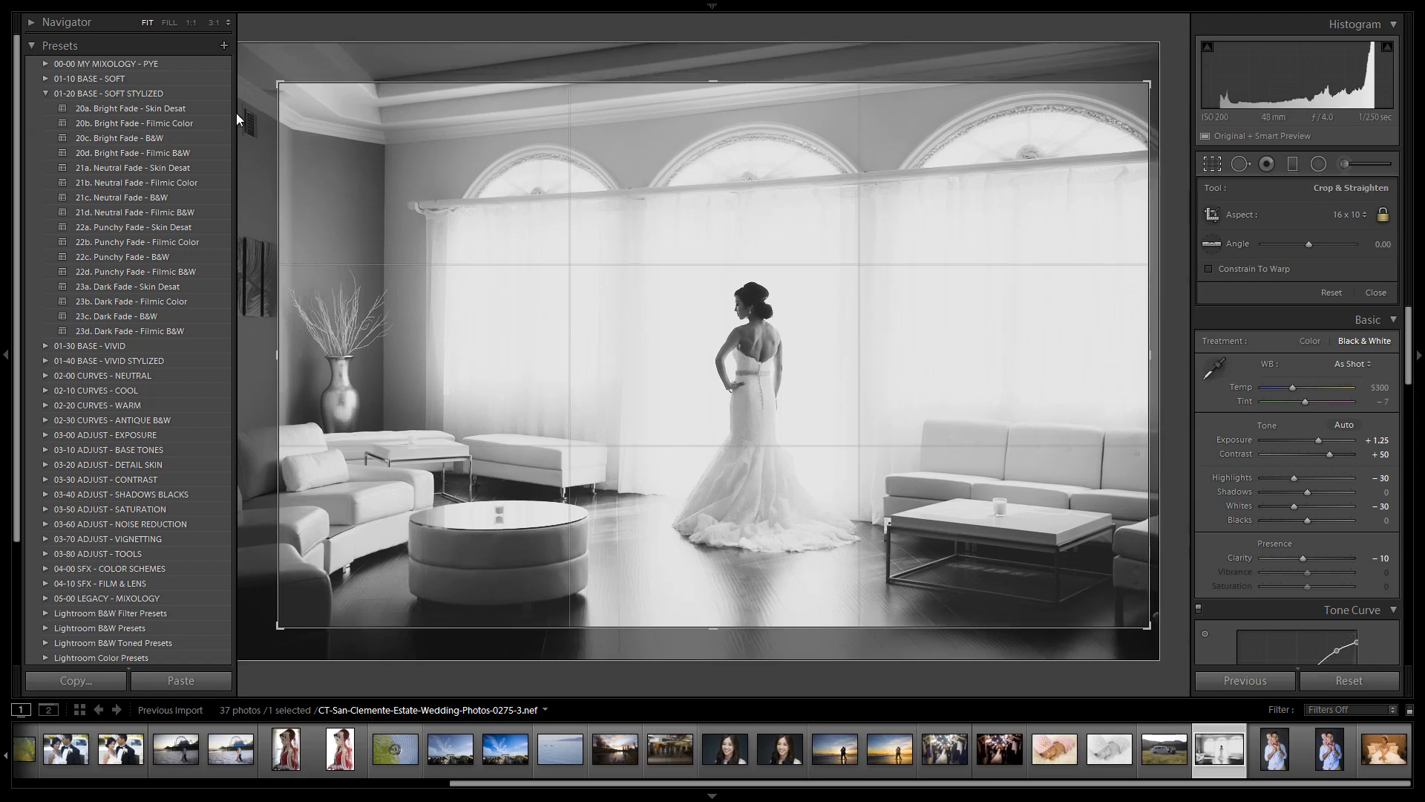
pyautogui.moveTo(279, 144); pyautogui.dragTo(280, 150)
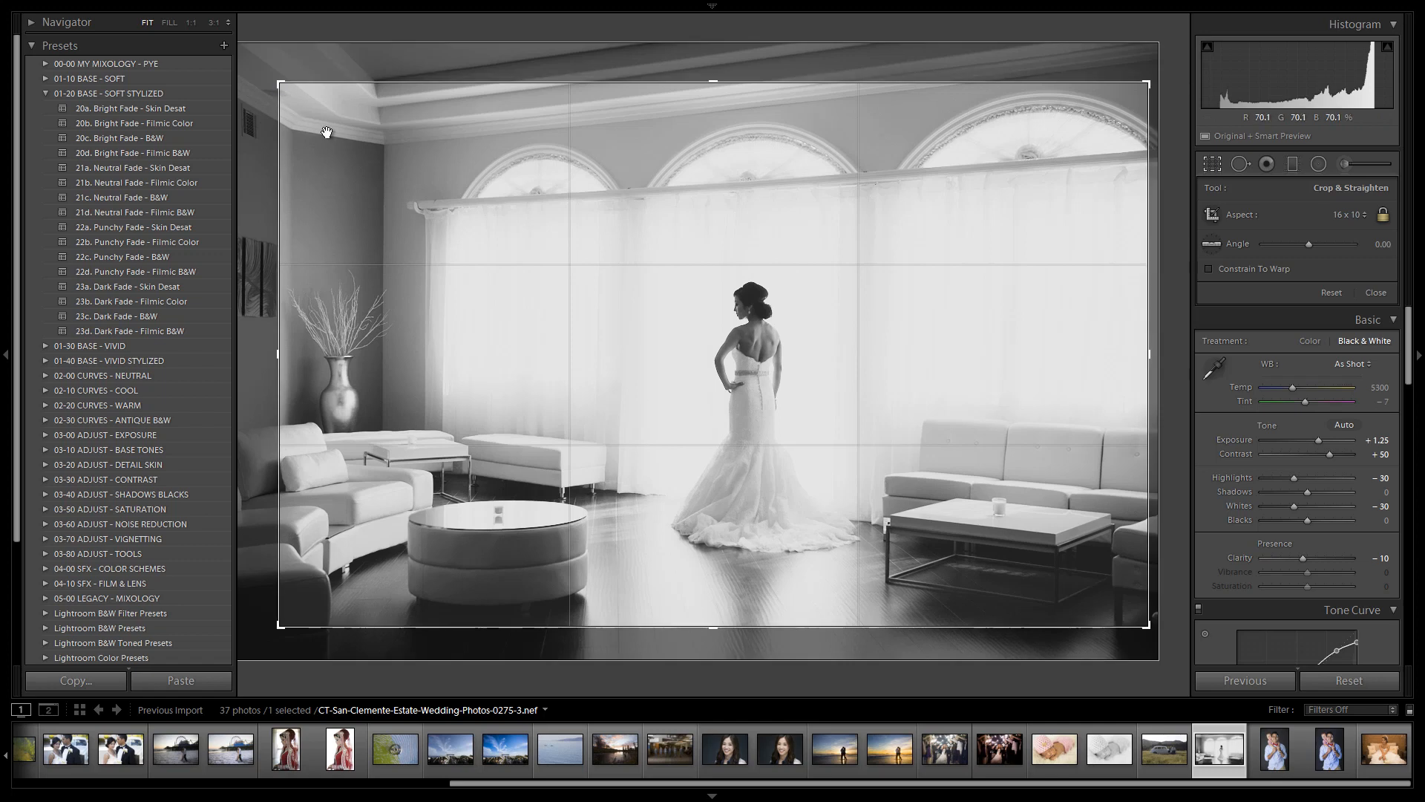
pyautogui.press('Return')
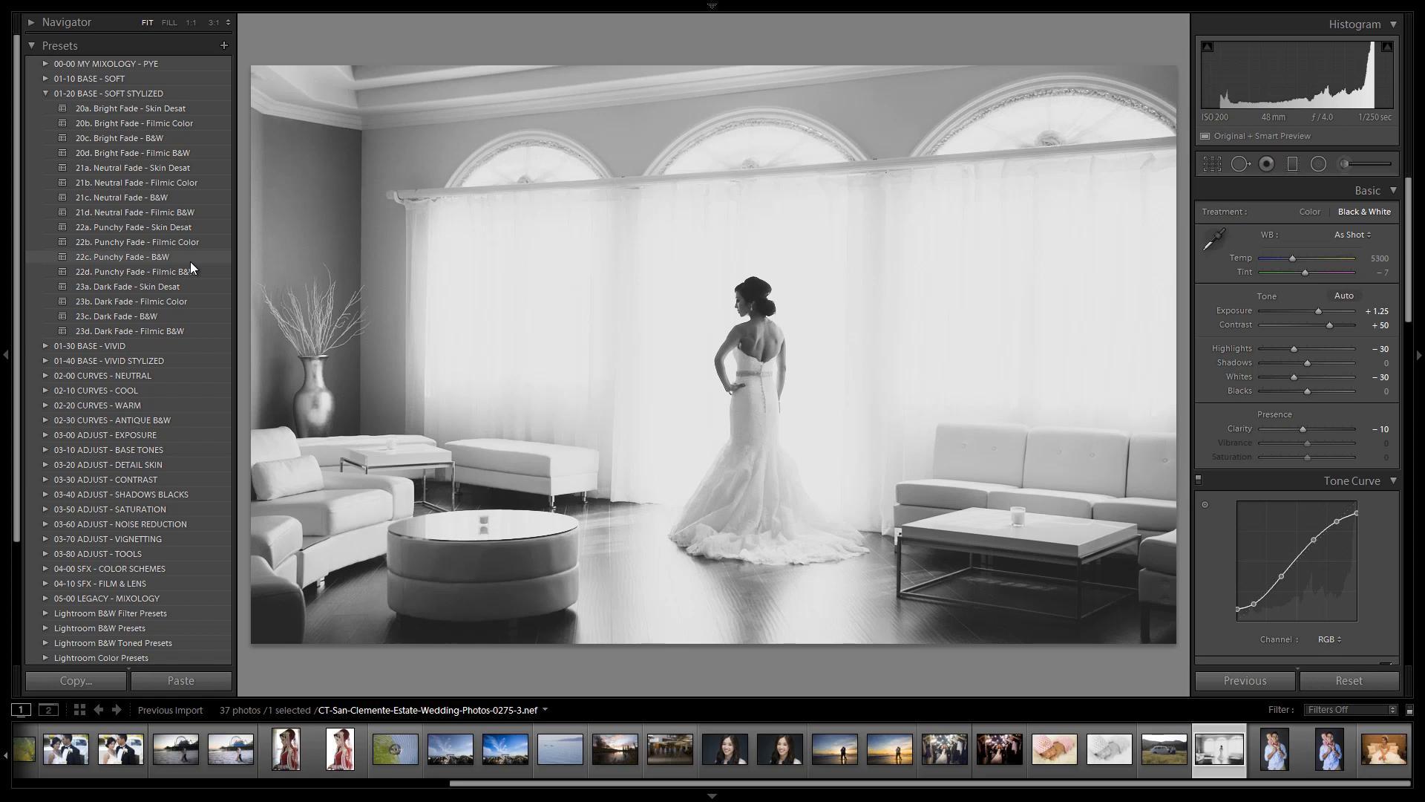
# - Compare the Vintage Punch presets in 02-30 CURVES - ANTIQUE B&W, ending with 34d. Vintage Punch - B&W Azure applied
pyautogui.click(44, 93)
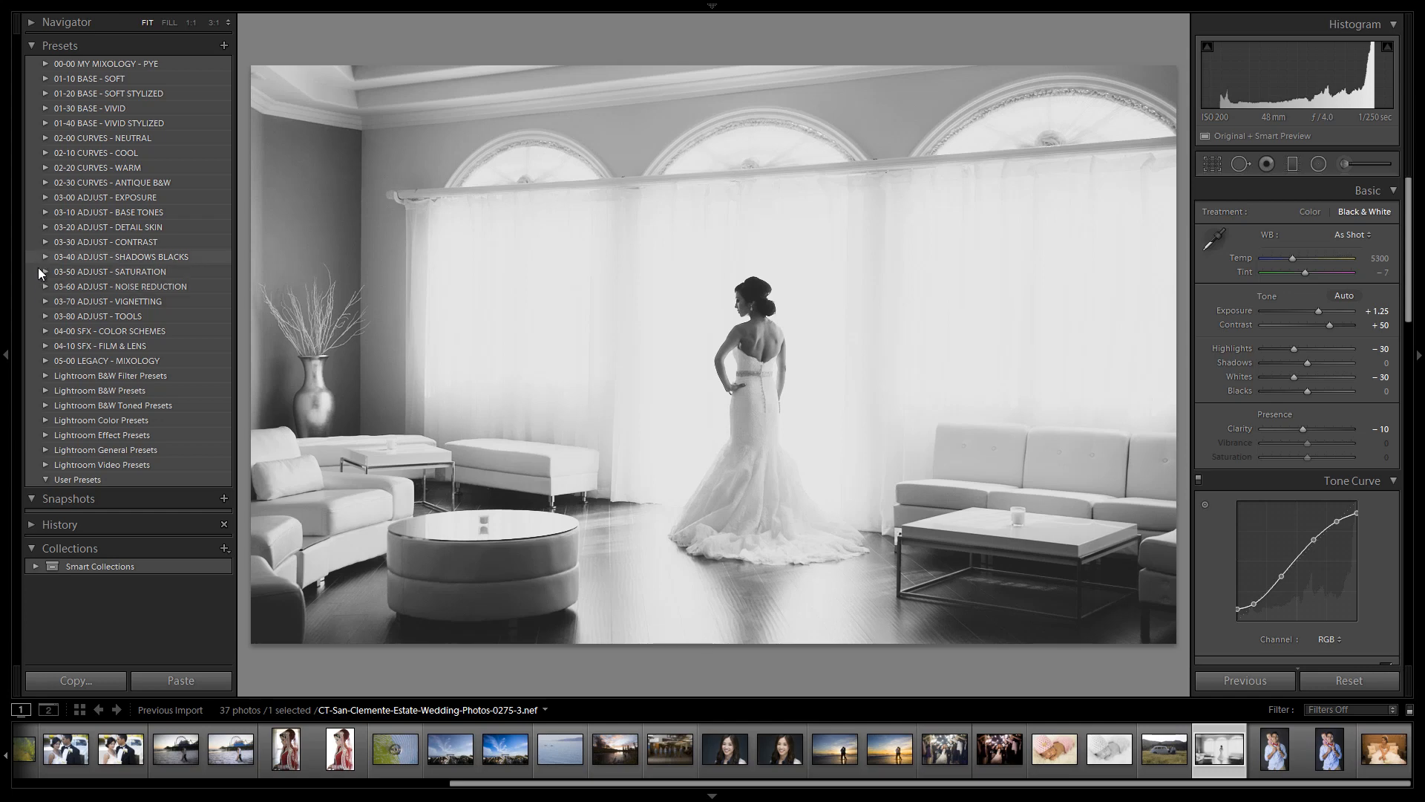
pyautogui.click(47, 185)
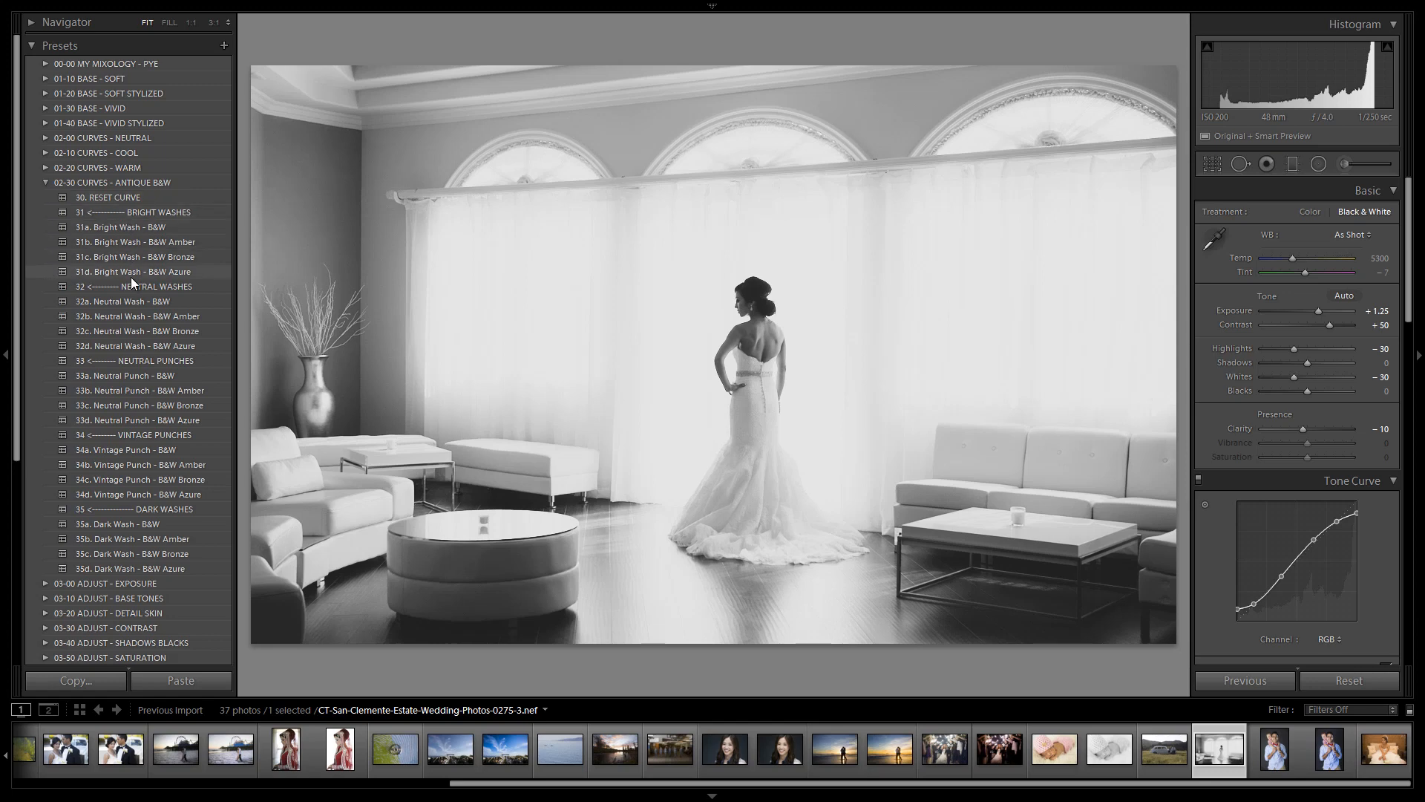
pyautogui.click(146, 451)
pyautogui.click(137, 462)
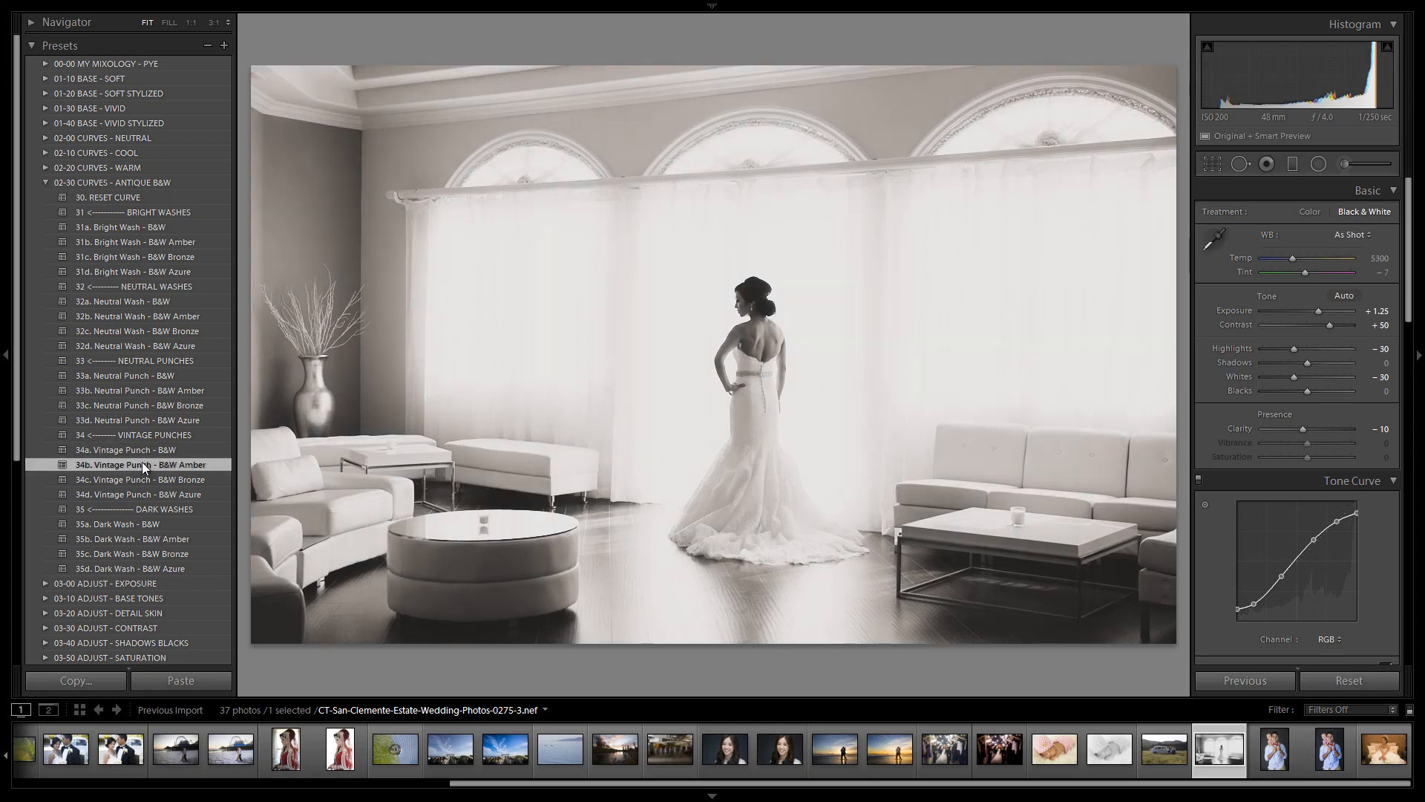
pyautogui.click(142, 481)
pyautogui.click(136, 493)
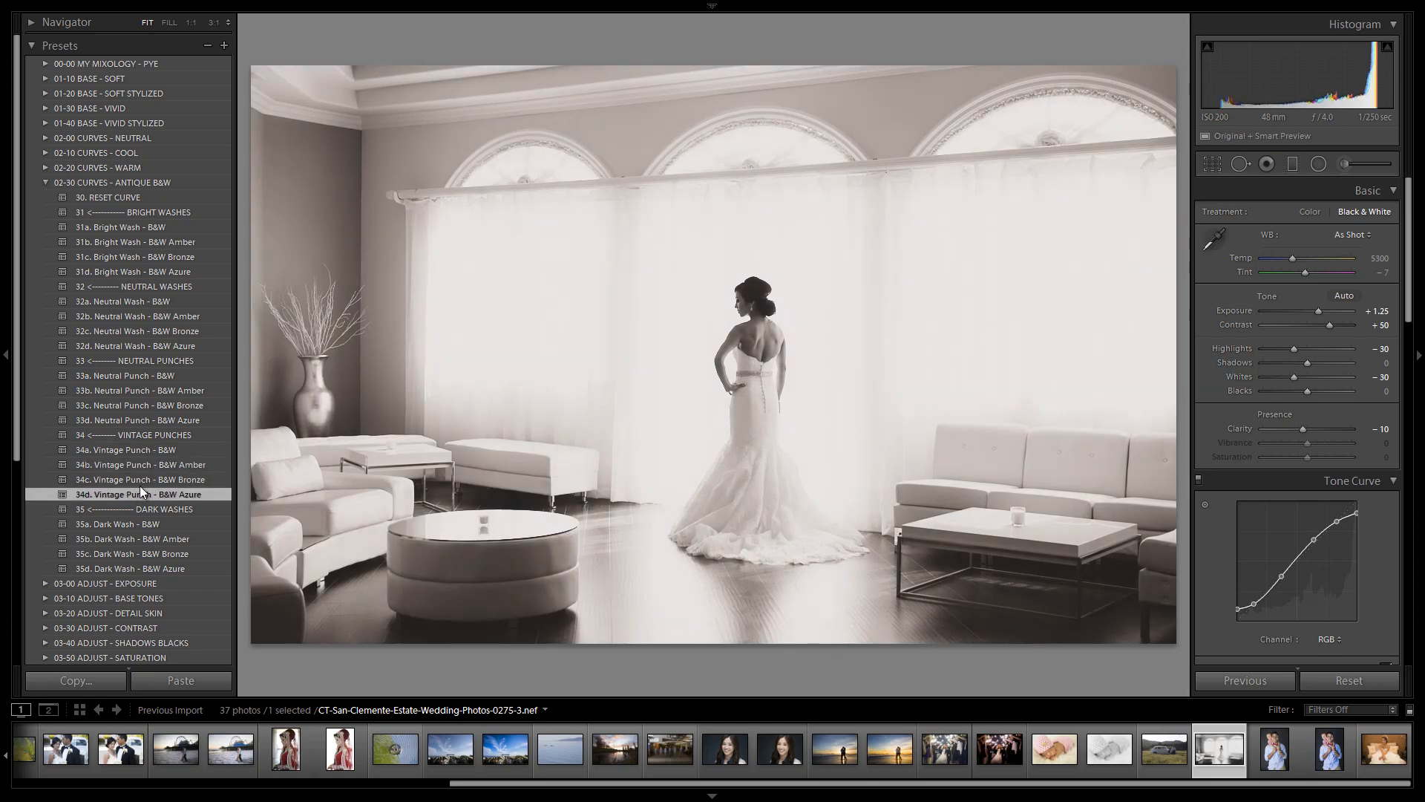
pyautogui.click(143, 481)
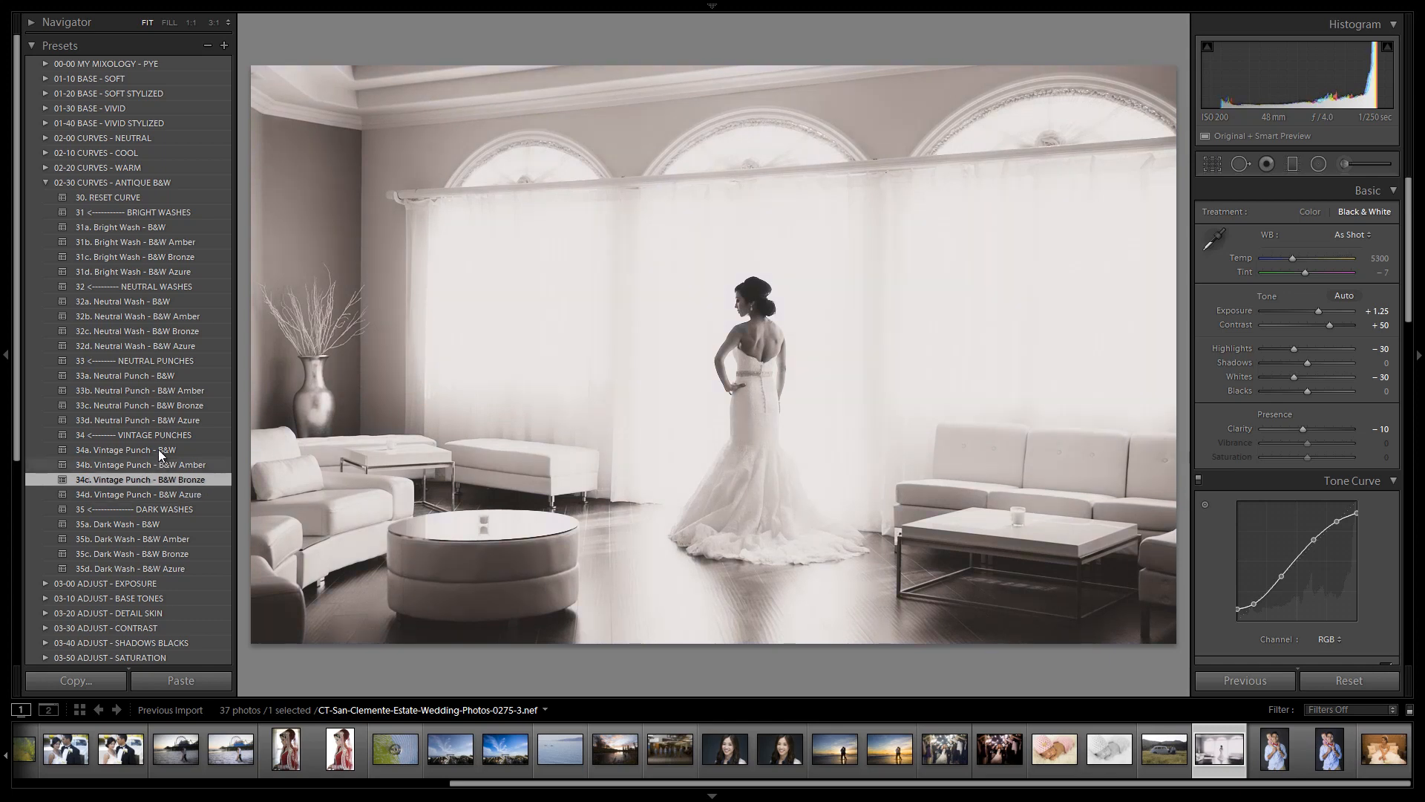
pyautogui.click(159, 448)
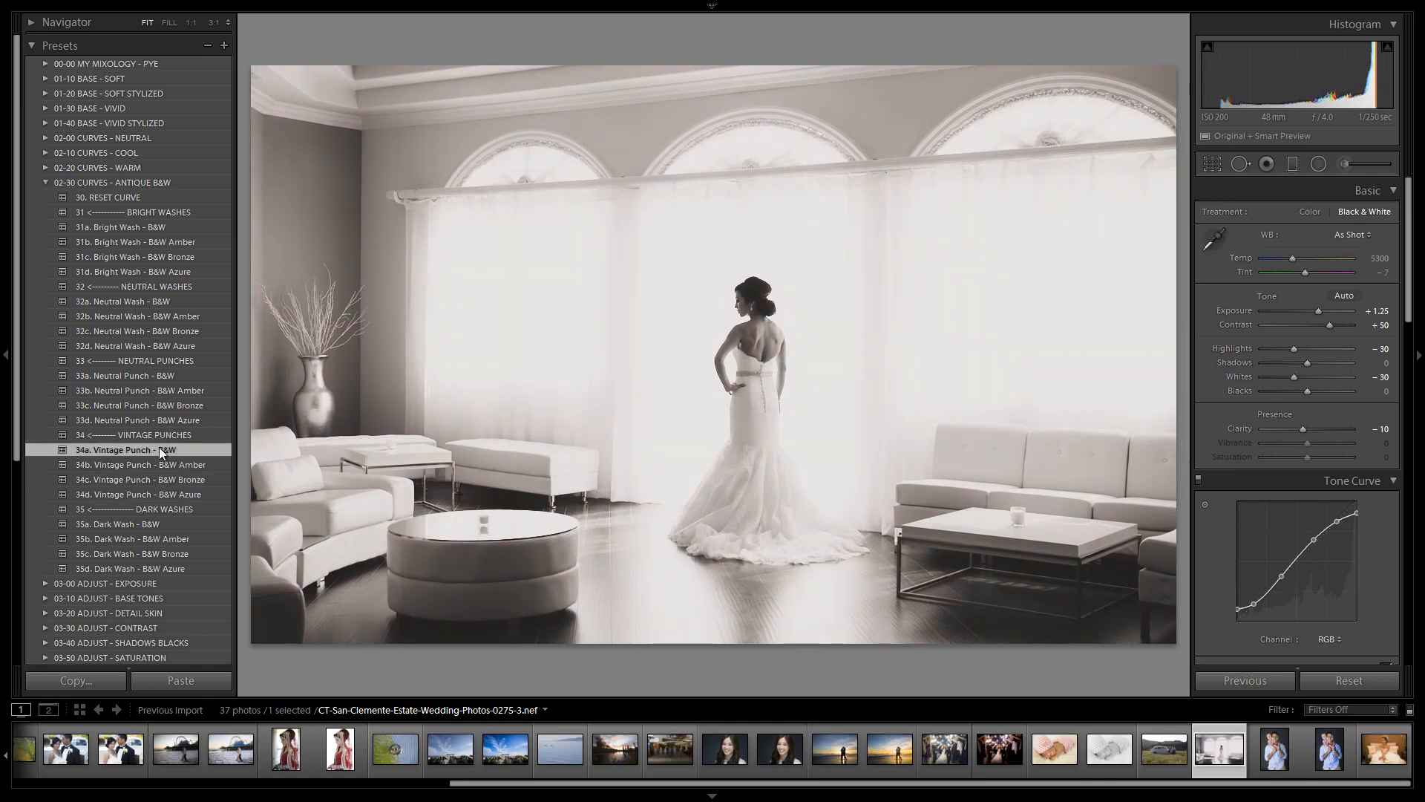
pyautogui.click(162, 492)
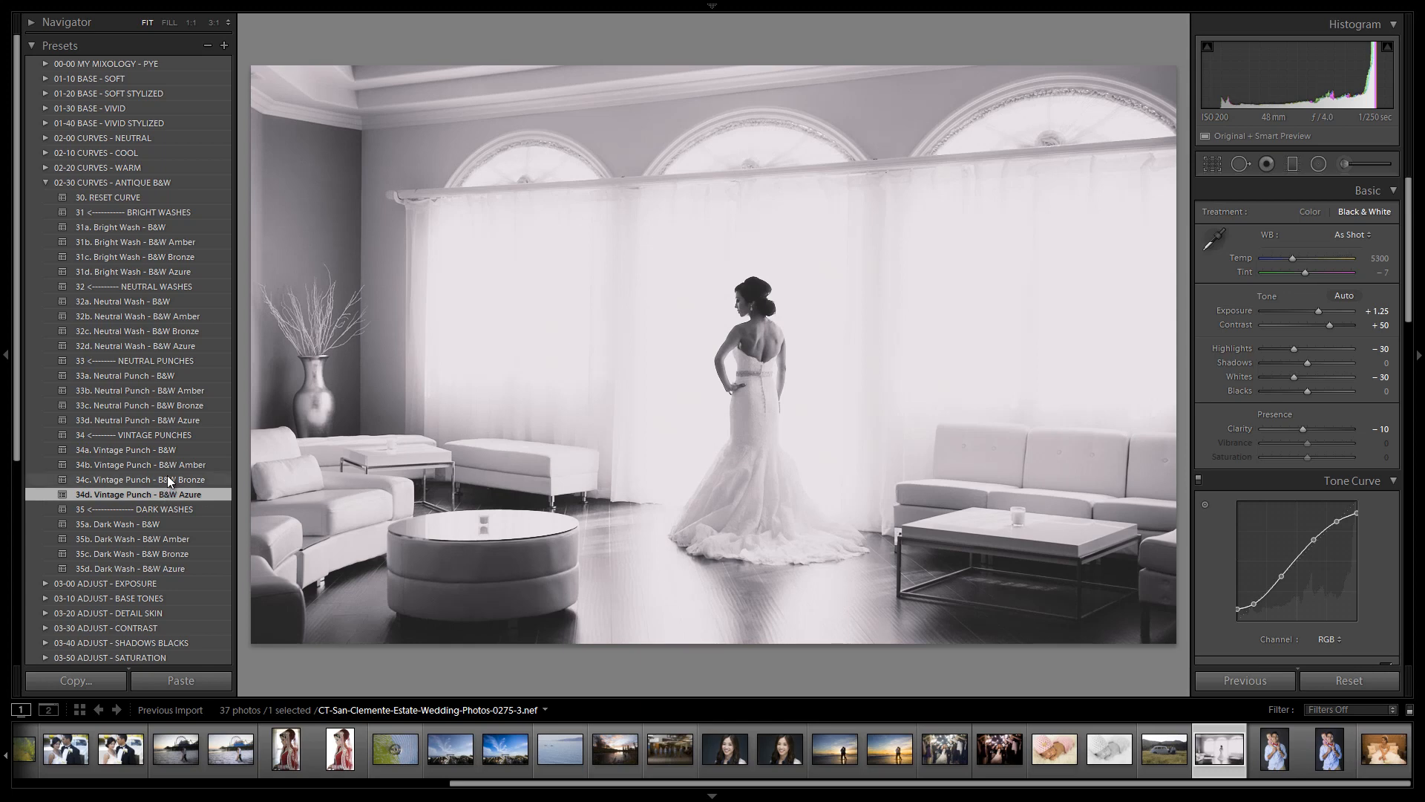
# - Compare the plain, Bronze and Azure Vintage Punch curve presets again, ending with 34d. Vintage Punch - B&W Azure applied
pyautogui.click(190, 449)
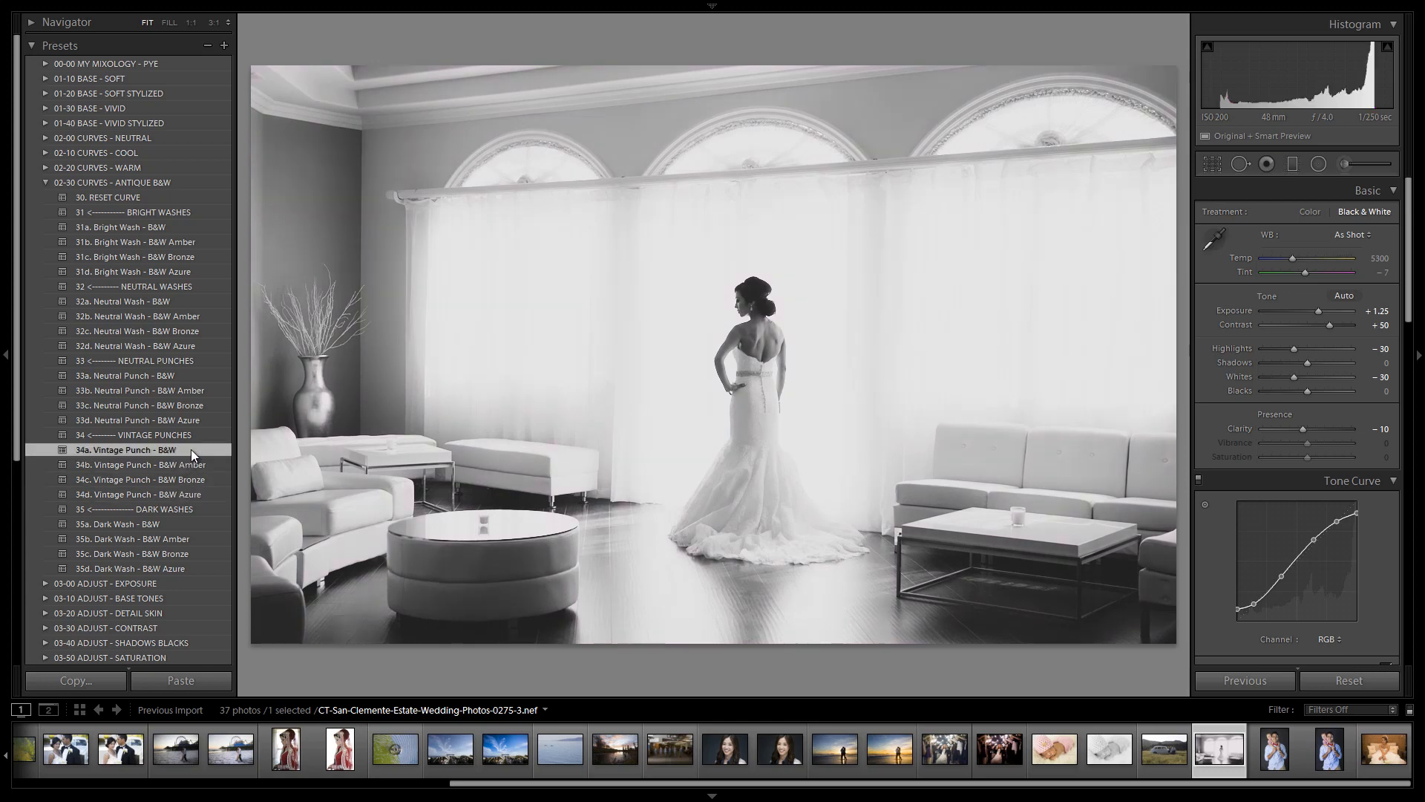
pyautogui.click(172, 491)
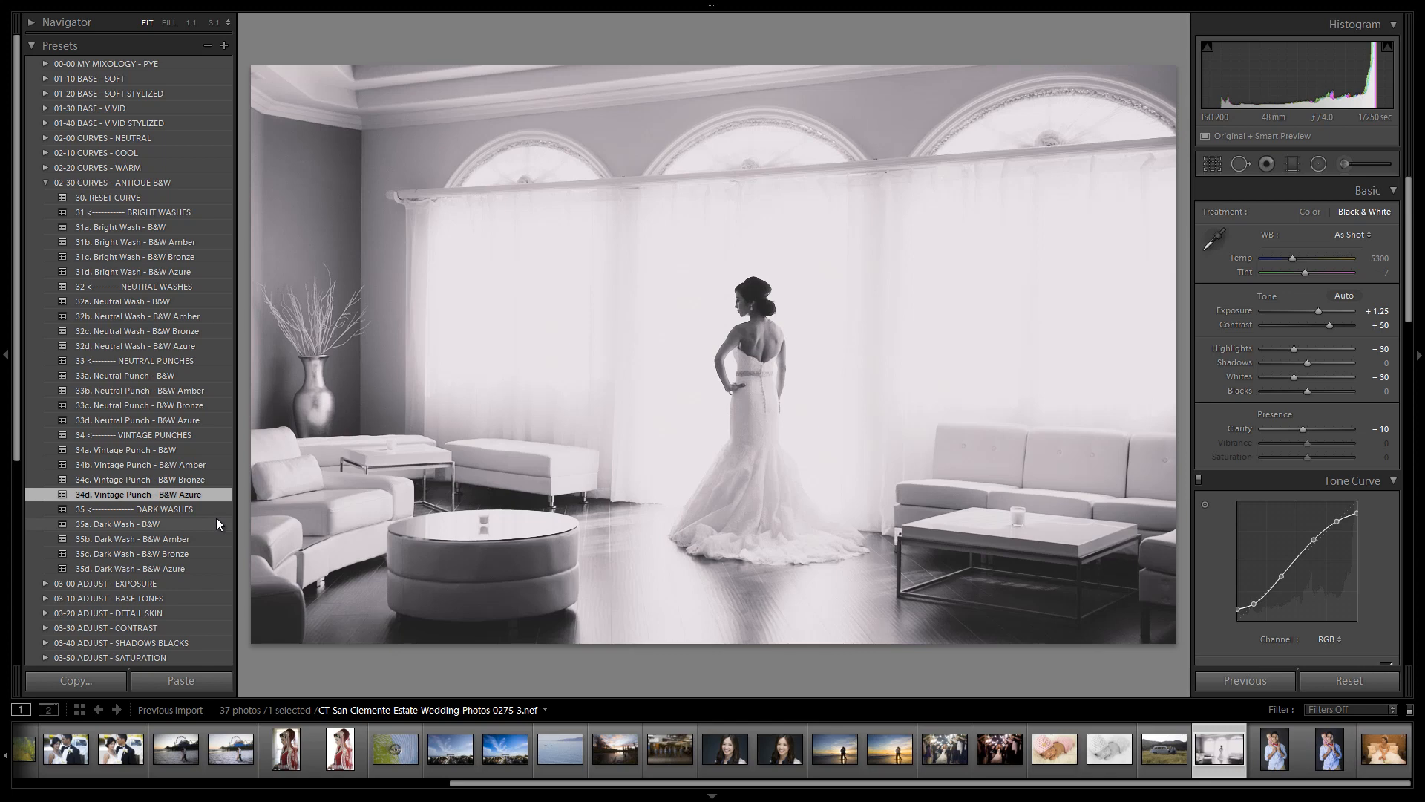
pyautogui.click(181, 476)
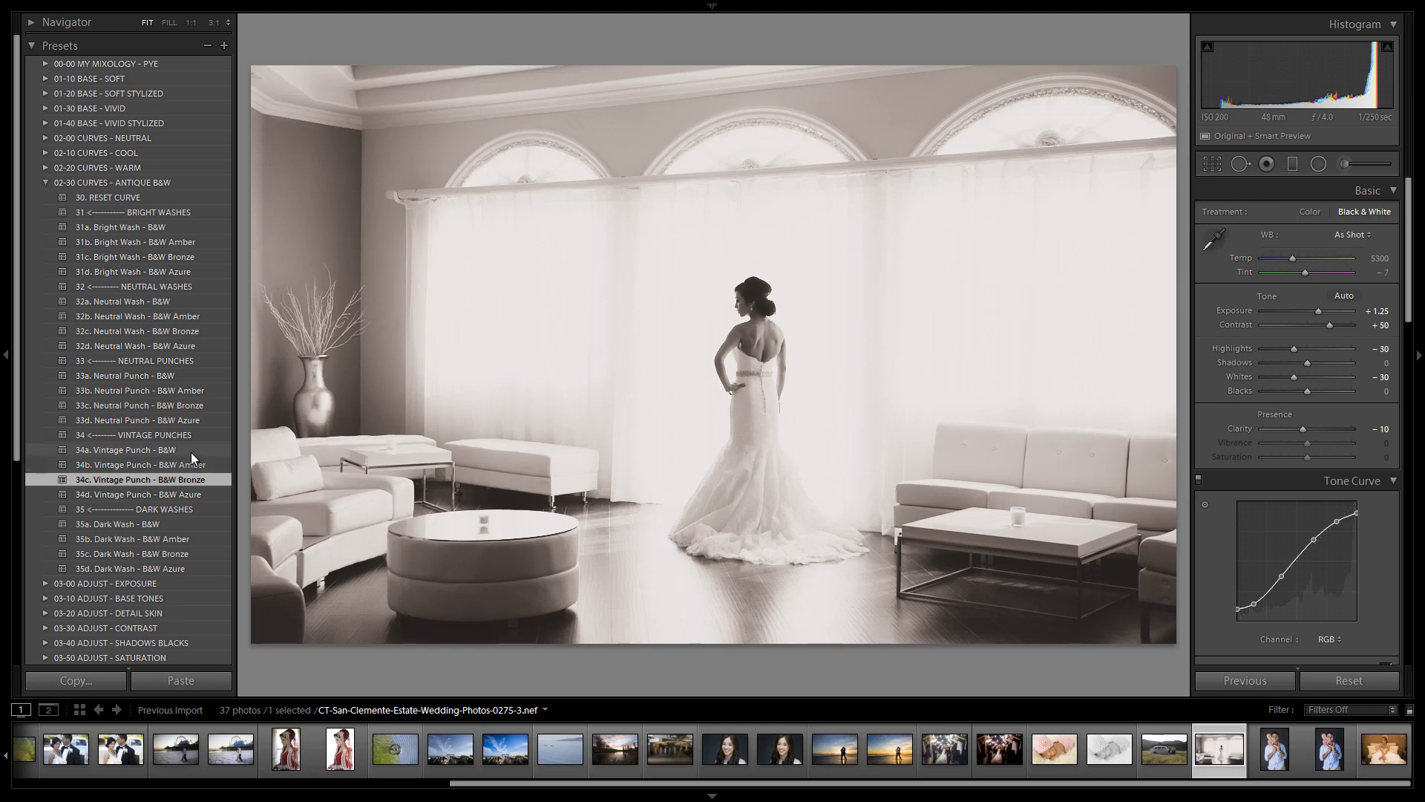
pyautogui.click(184, 491)
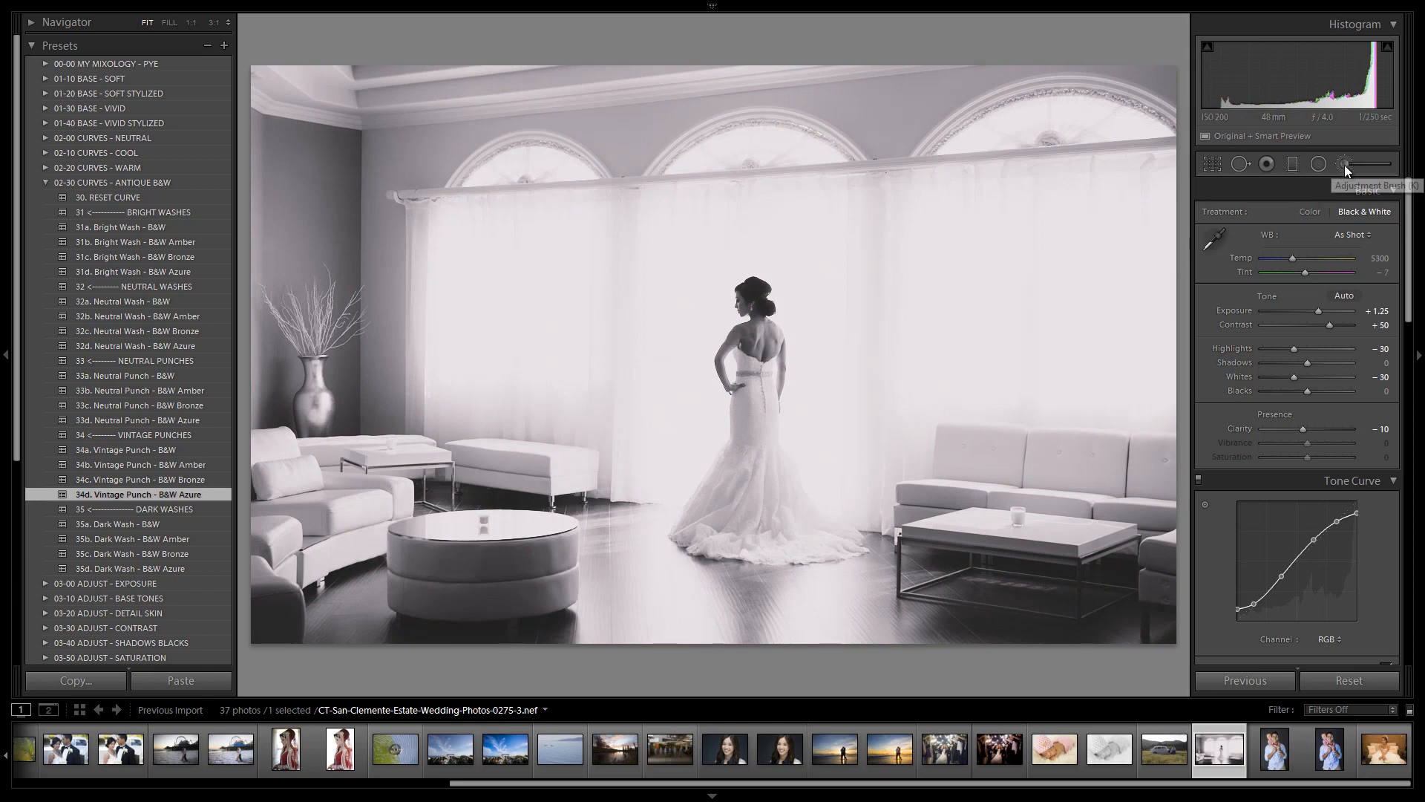
# - Add a graduated filter with the 03 Burn (Darken) effect, slanting upward from below the photo across the floor
pyautogui.click(1294, 163)
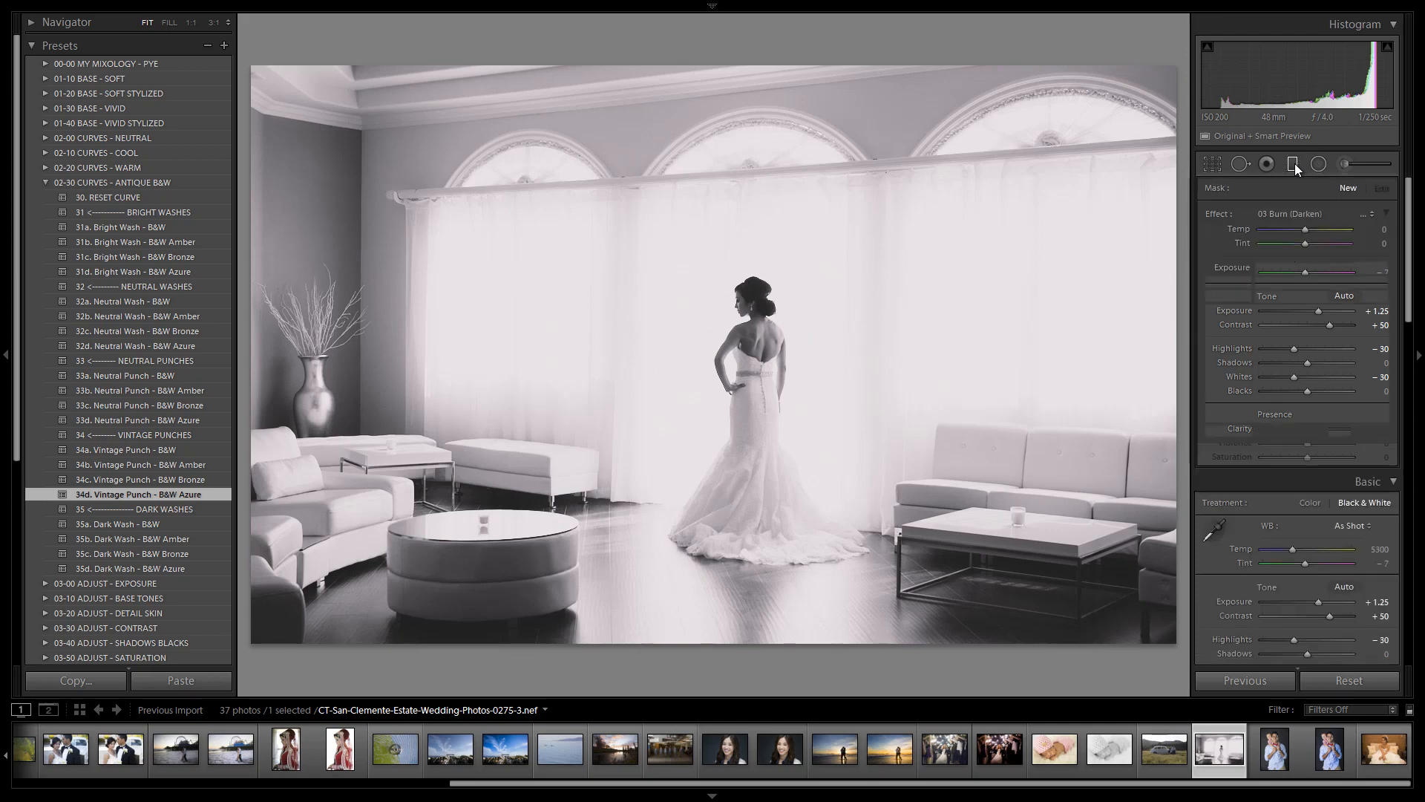
pyautogui.click(1281, 208)
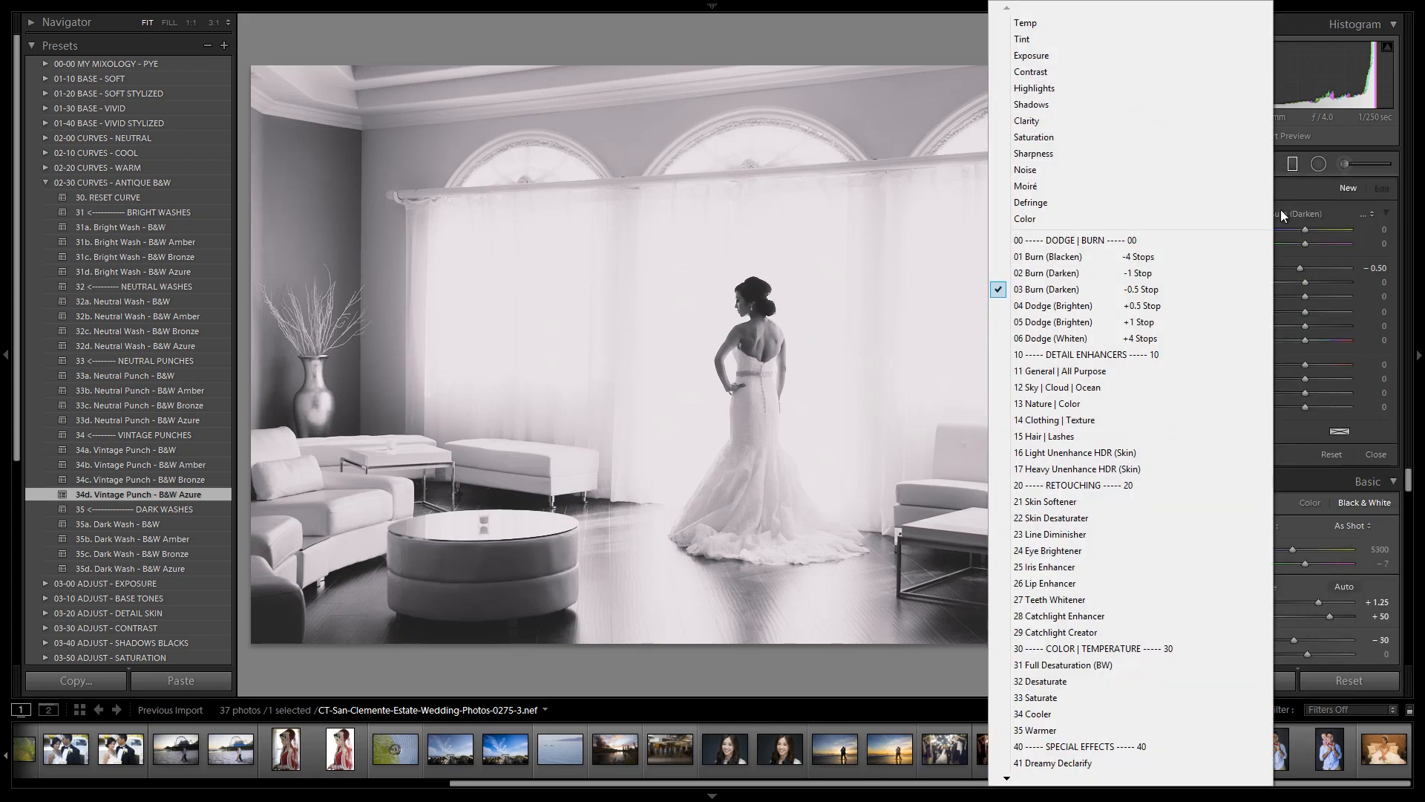
pyautogui.click(1201, 287)
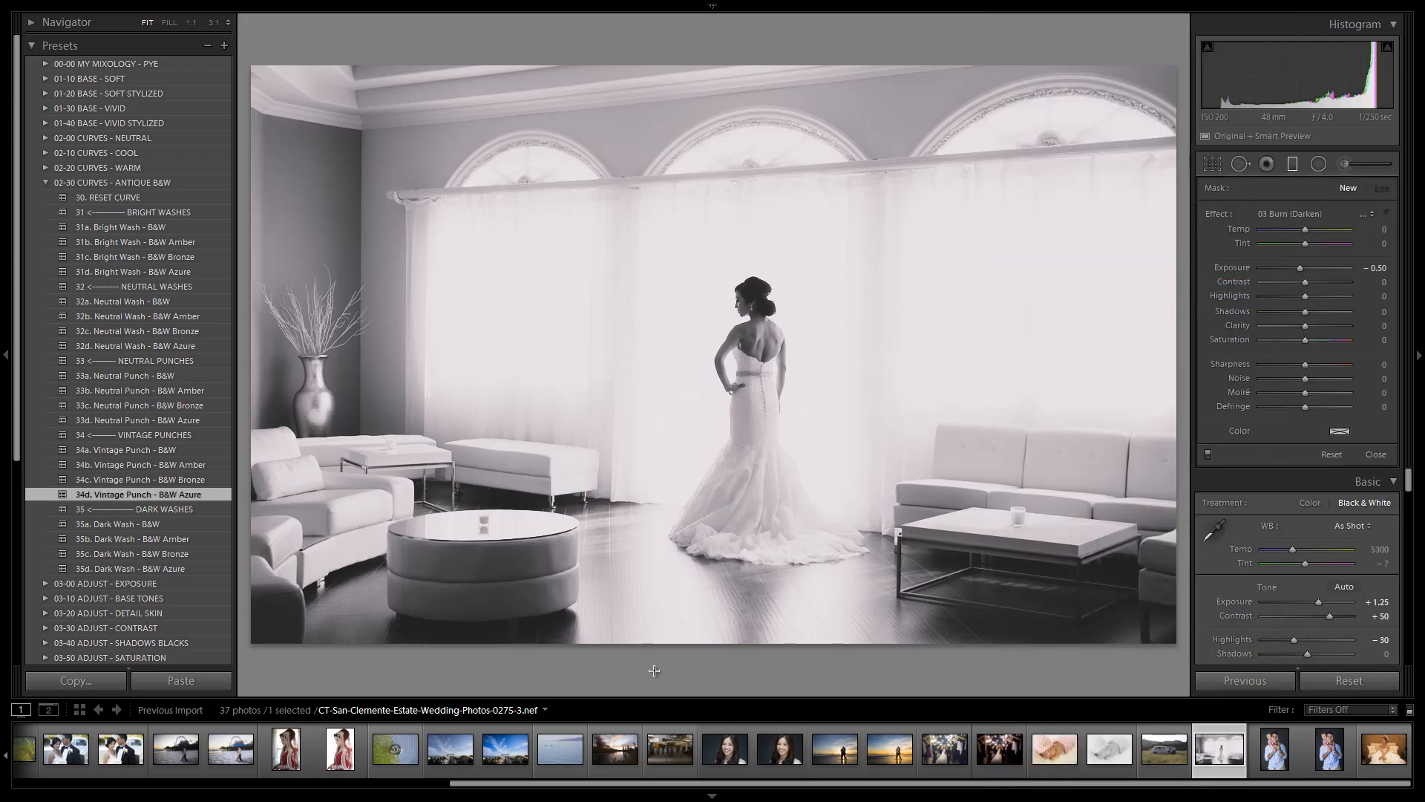
pyautogui.moveTo(631, 674); pyautogui.dragTo(665, 466)
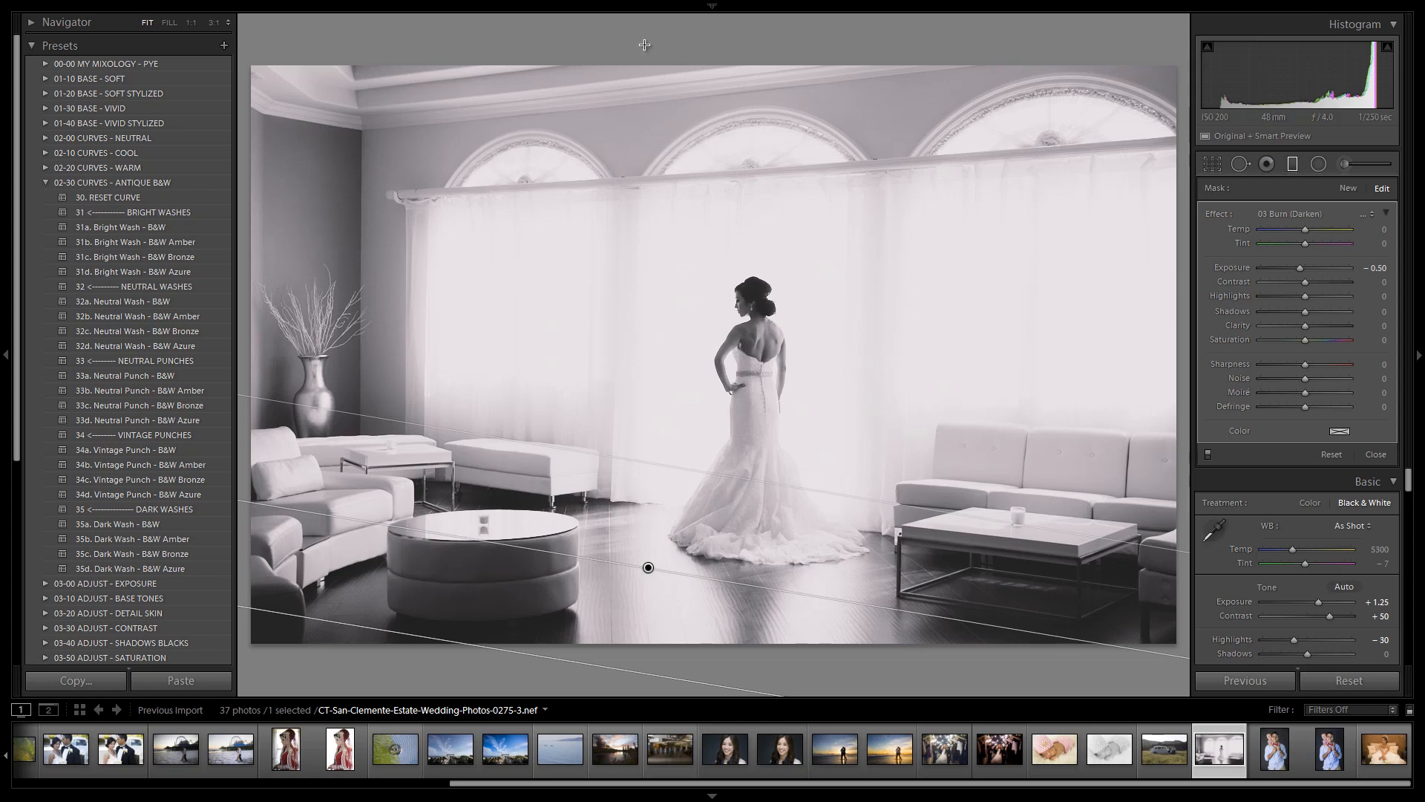
# - Add a second 03 Burn (Darken) graduated filter down from the ceiling, trying exposure -0.40 and settling on -0.50
pyautogui.moveTo(728, 44); pyautogui.dragTo(735, 134)
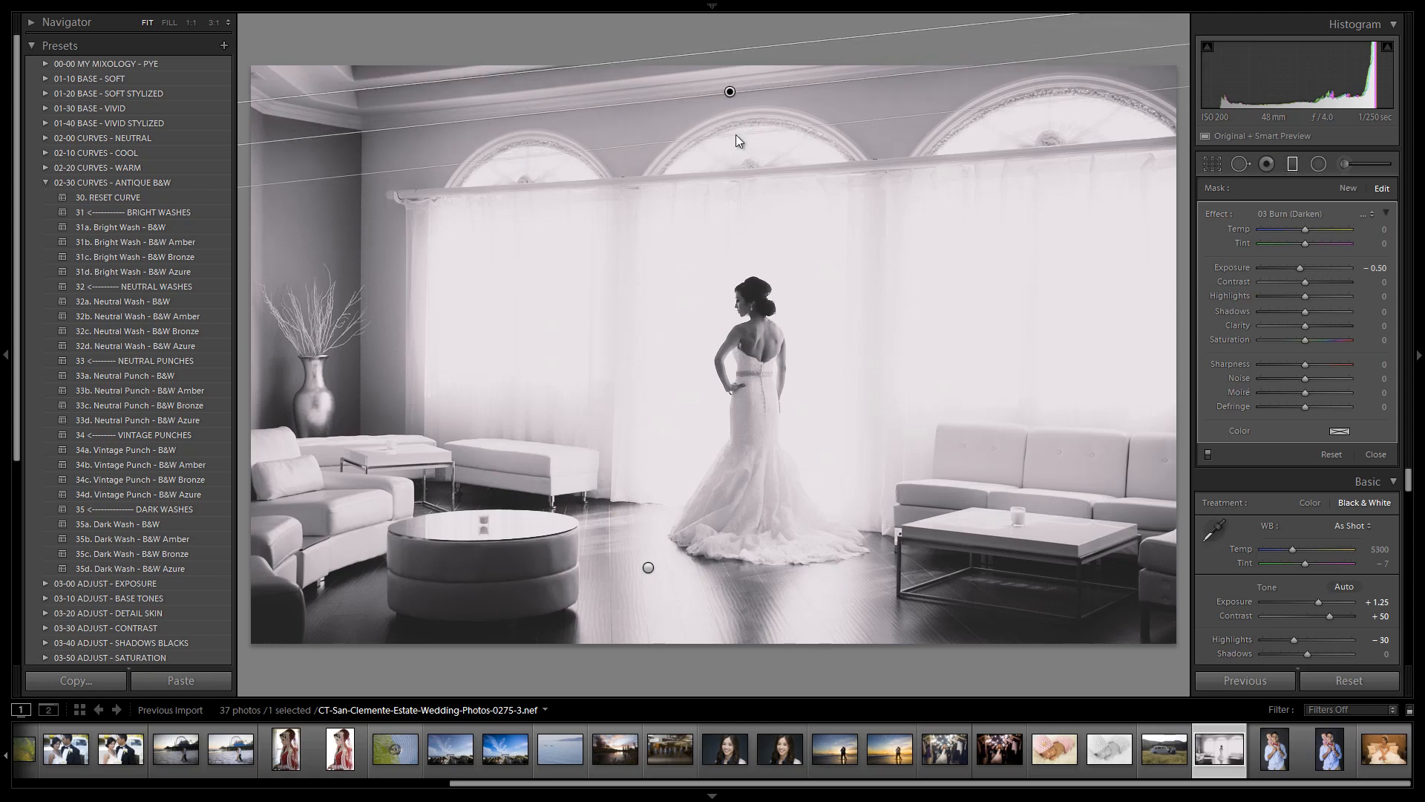
pyautogui.press('Up')
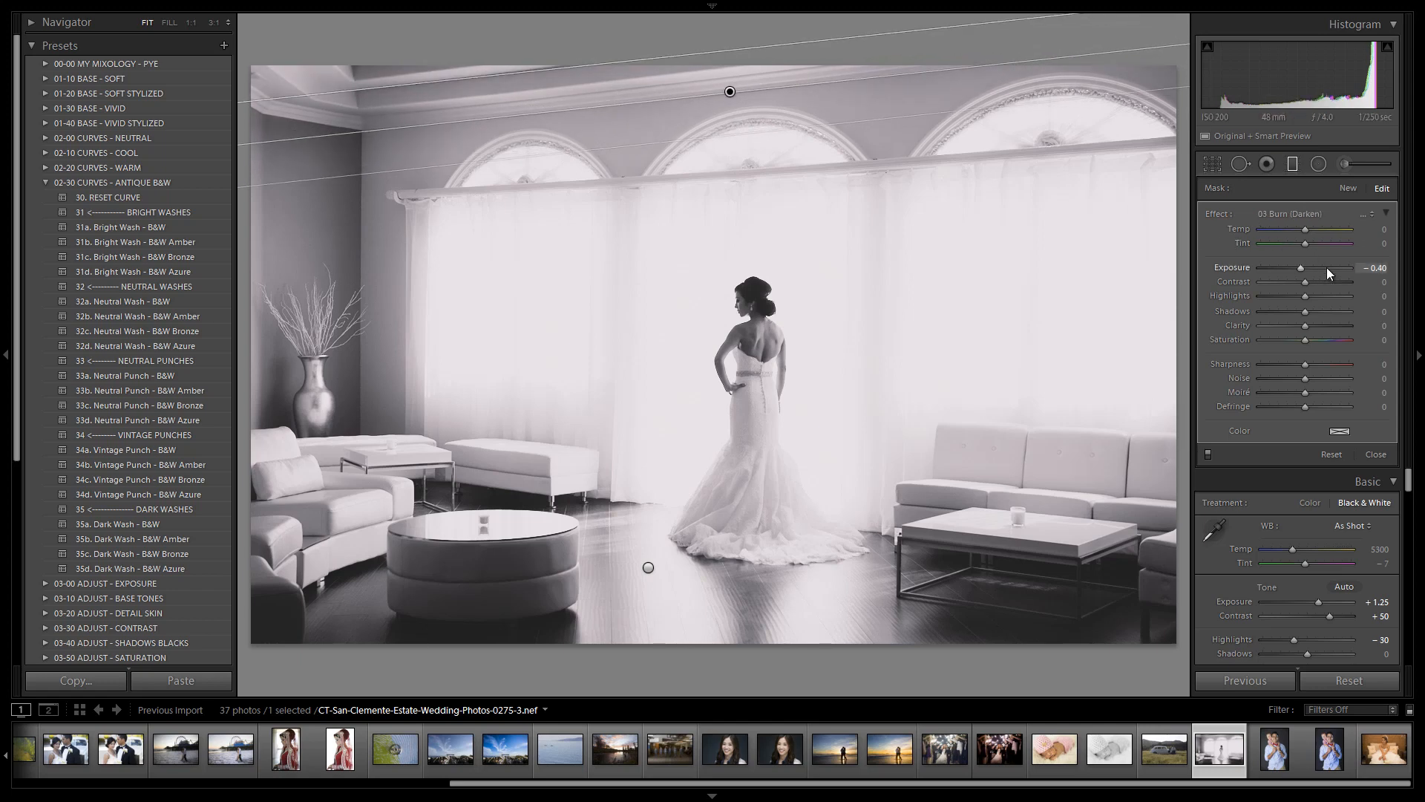
pyautogui.press('Down')
# - Move the floor's graduated filter slightly toward the bride's dress and close the Graduated Filter tool
pyautogui.click(648, 567)
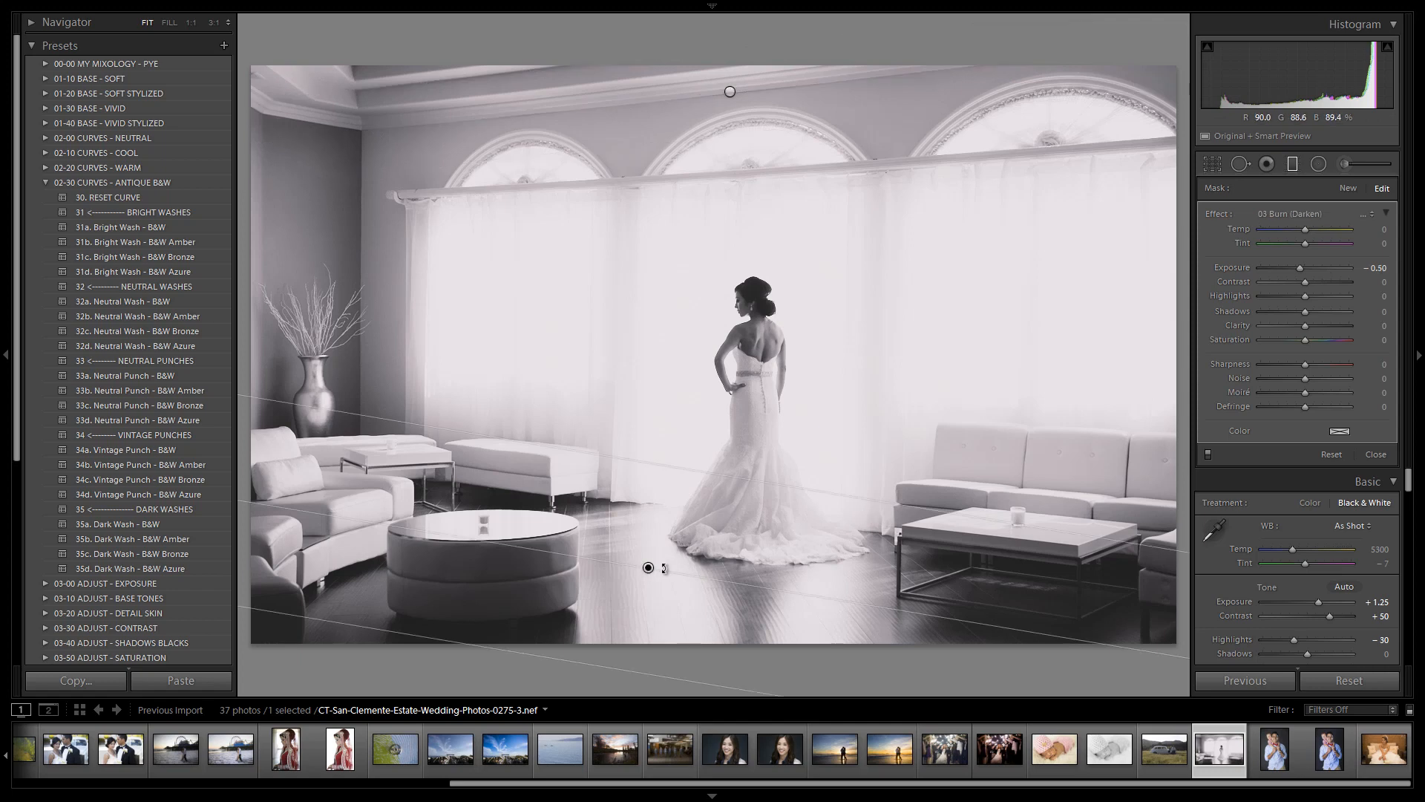
pyautogui.moveTo(647, 566); pyautogui.dragTo(689, 564)
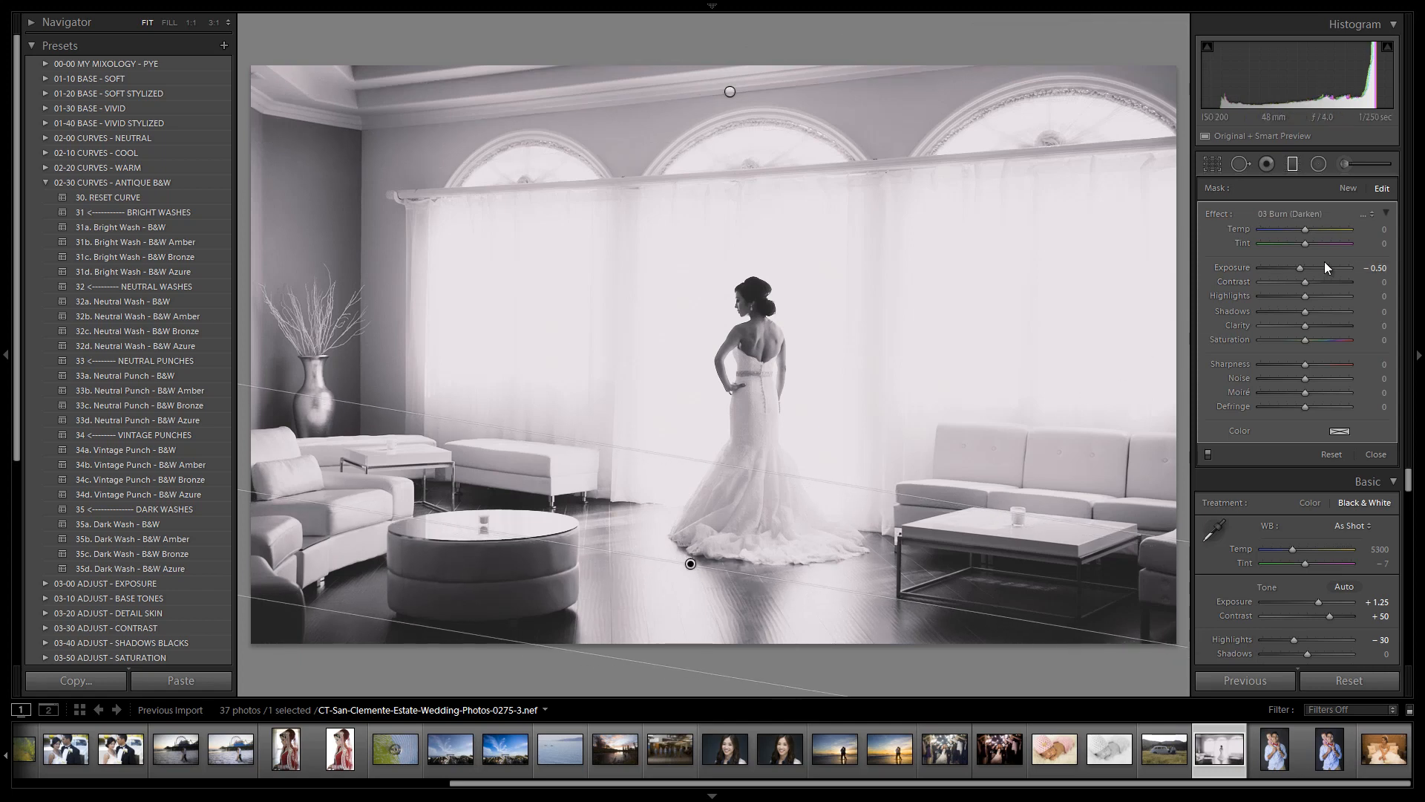
pyautogui.click(1296, 166)
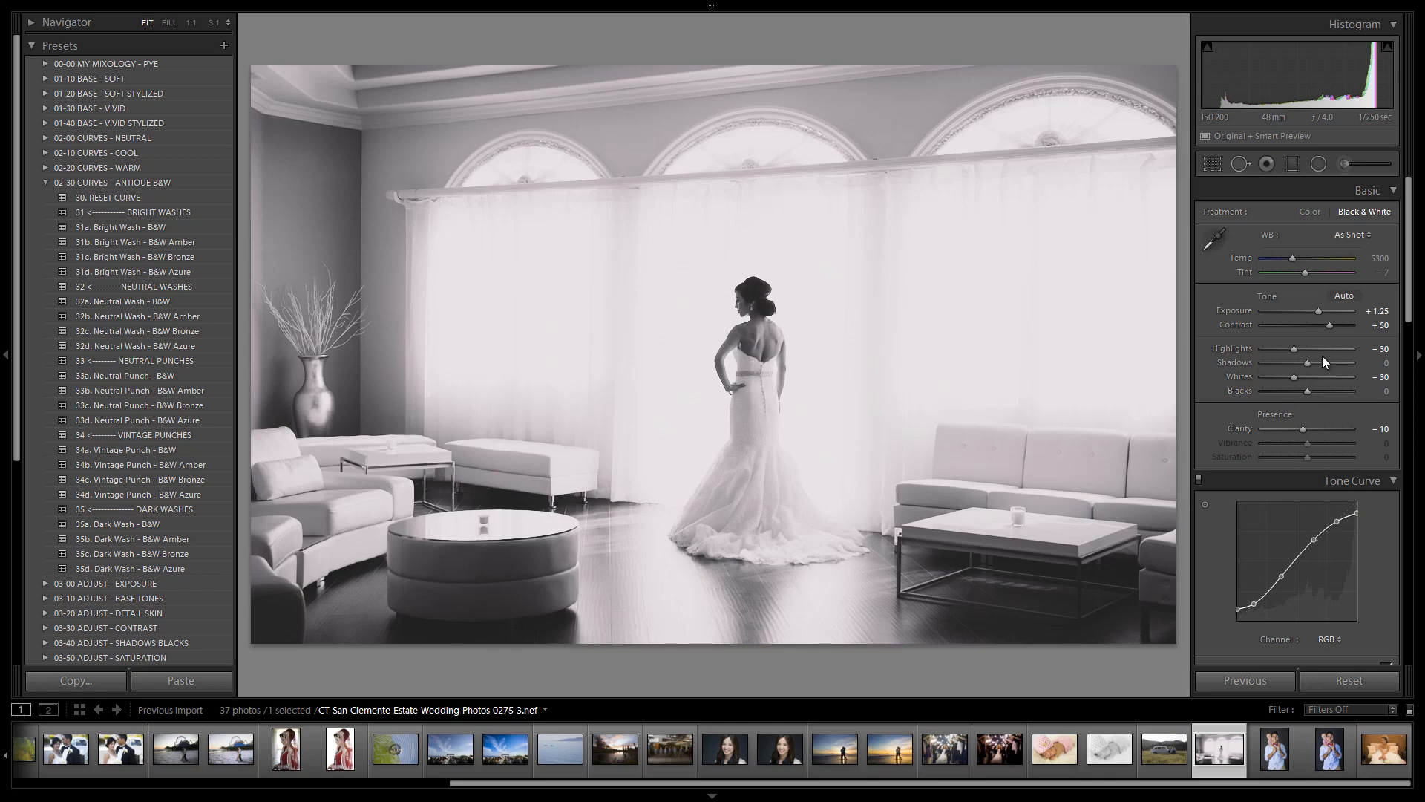
# - Examine the tone curve's Red, Green and Blue channels one after another
pyautogui.scroll(-3, 1330, 343)
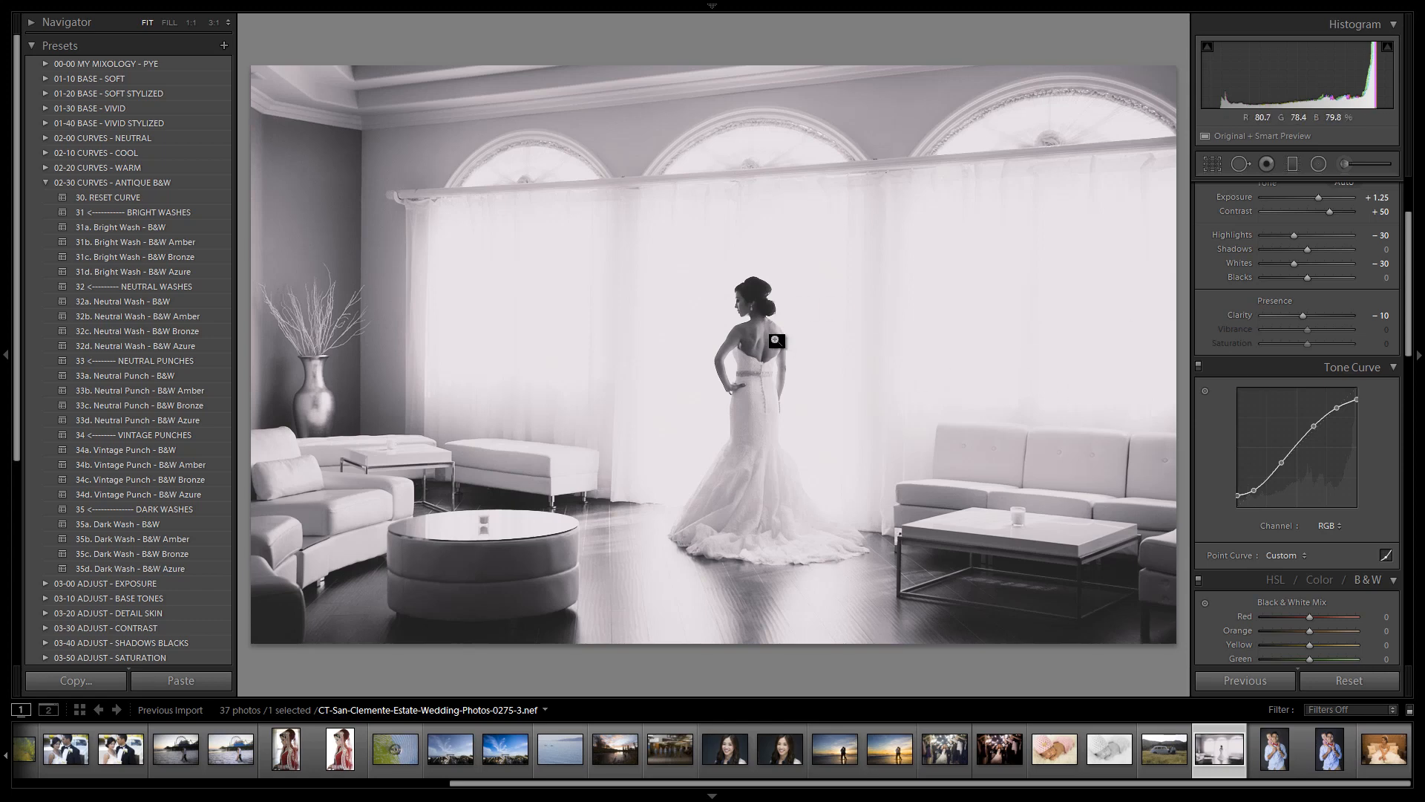
pyautogui.click(1329, 526)
pyautogui.click(1310, 555)
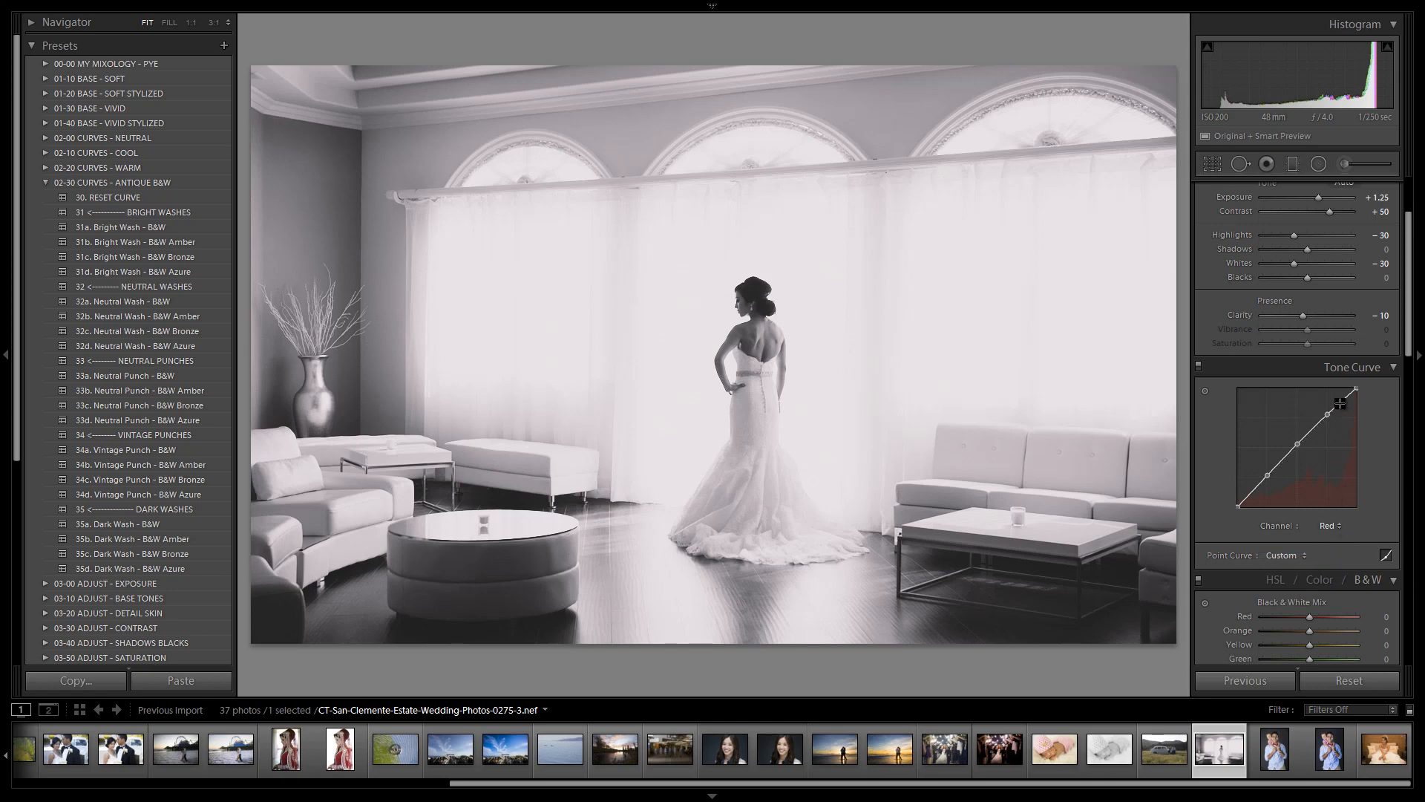
pyautogui.click(1320, 524)
pyautogui.click(1302, 577)
pyautogui.click(1318, 530)
pyautogui.click(1308, 591)
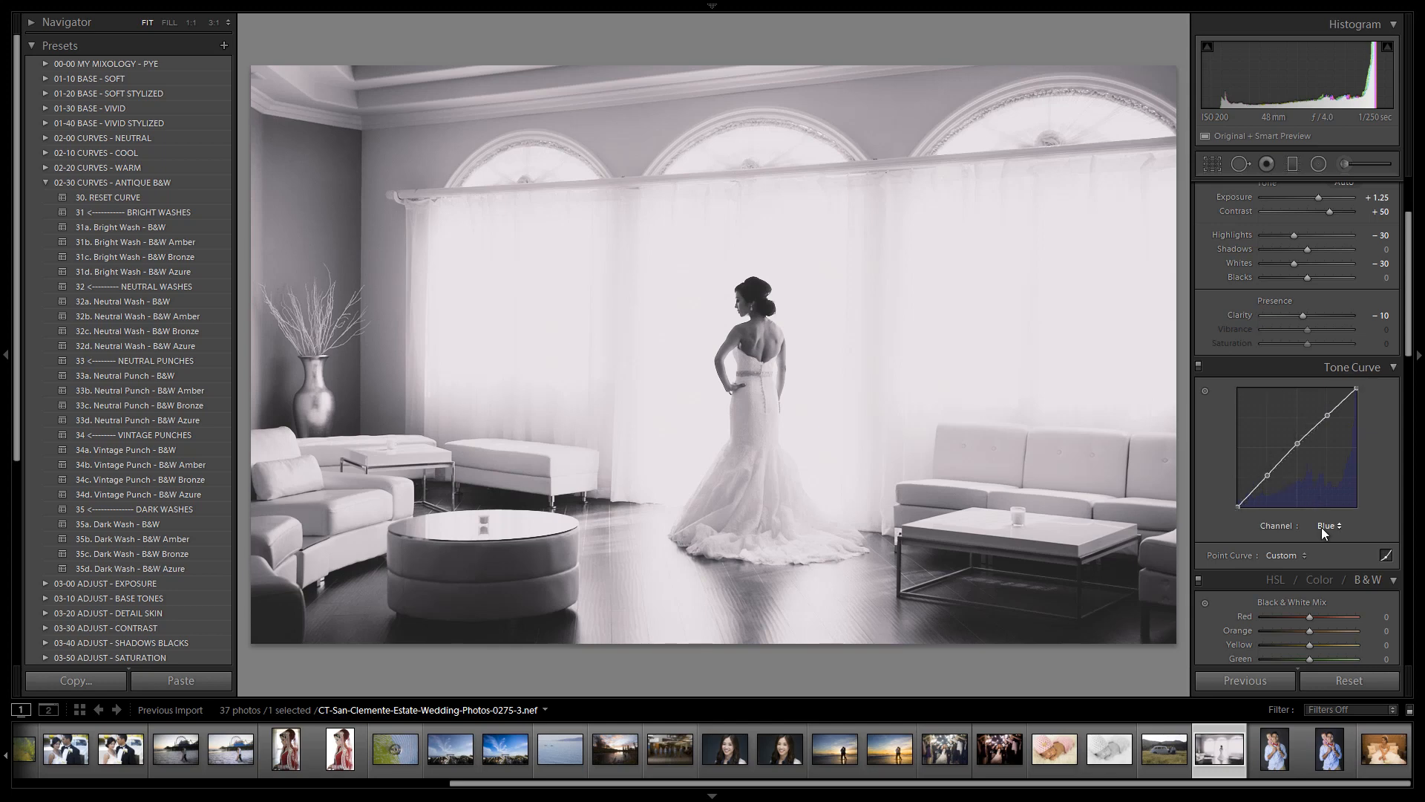
# - Collapse the 02-30 CURVES - ANTIQUE B&W preset folder and return the tone curve to the RGB channel
pyautogui.scroll(-4, 95, 591)
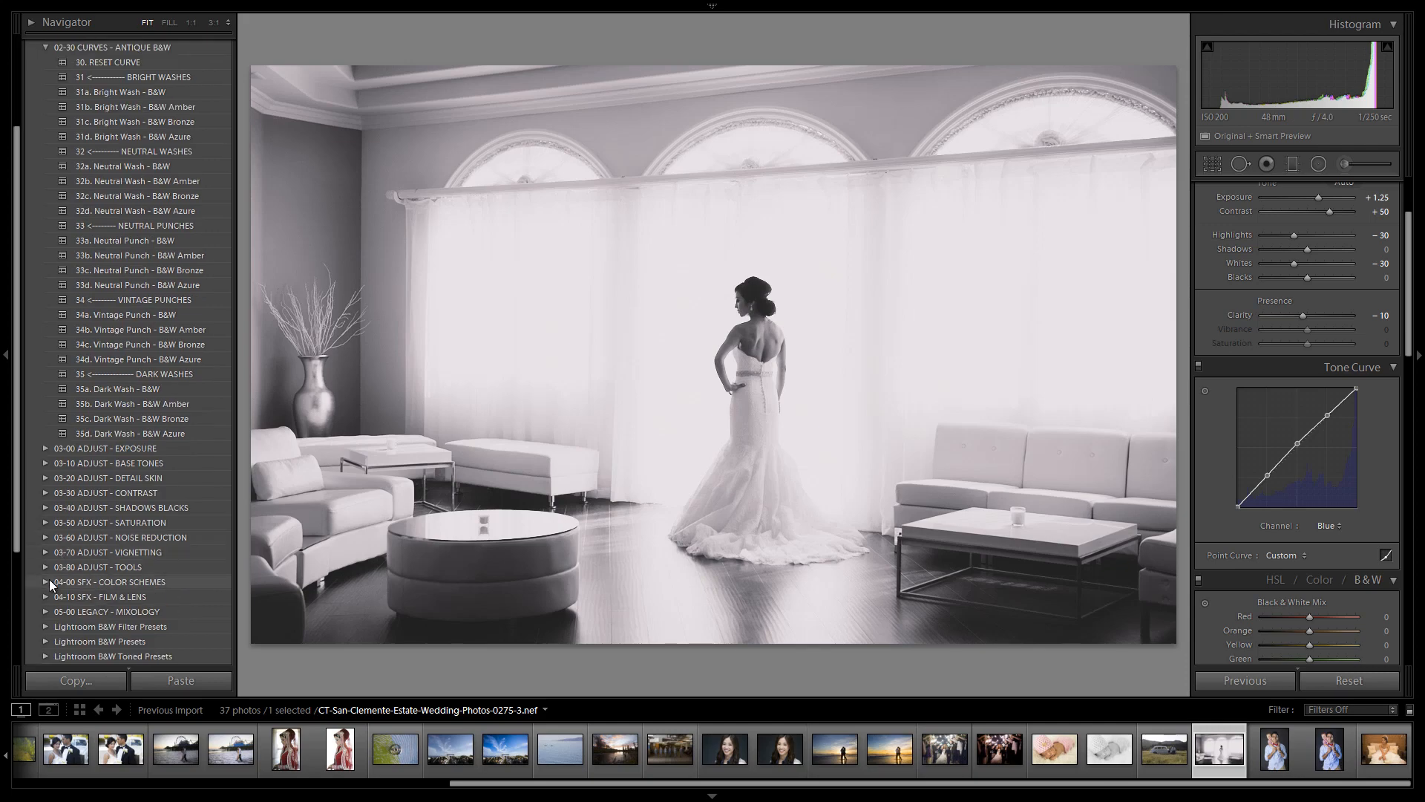
pyautogui.scroll(4, 91, 559)
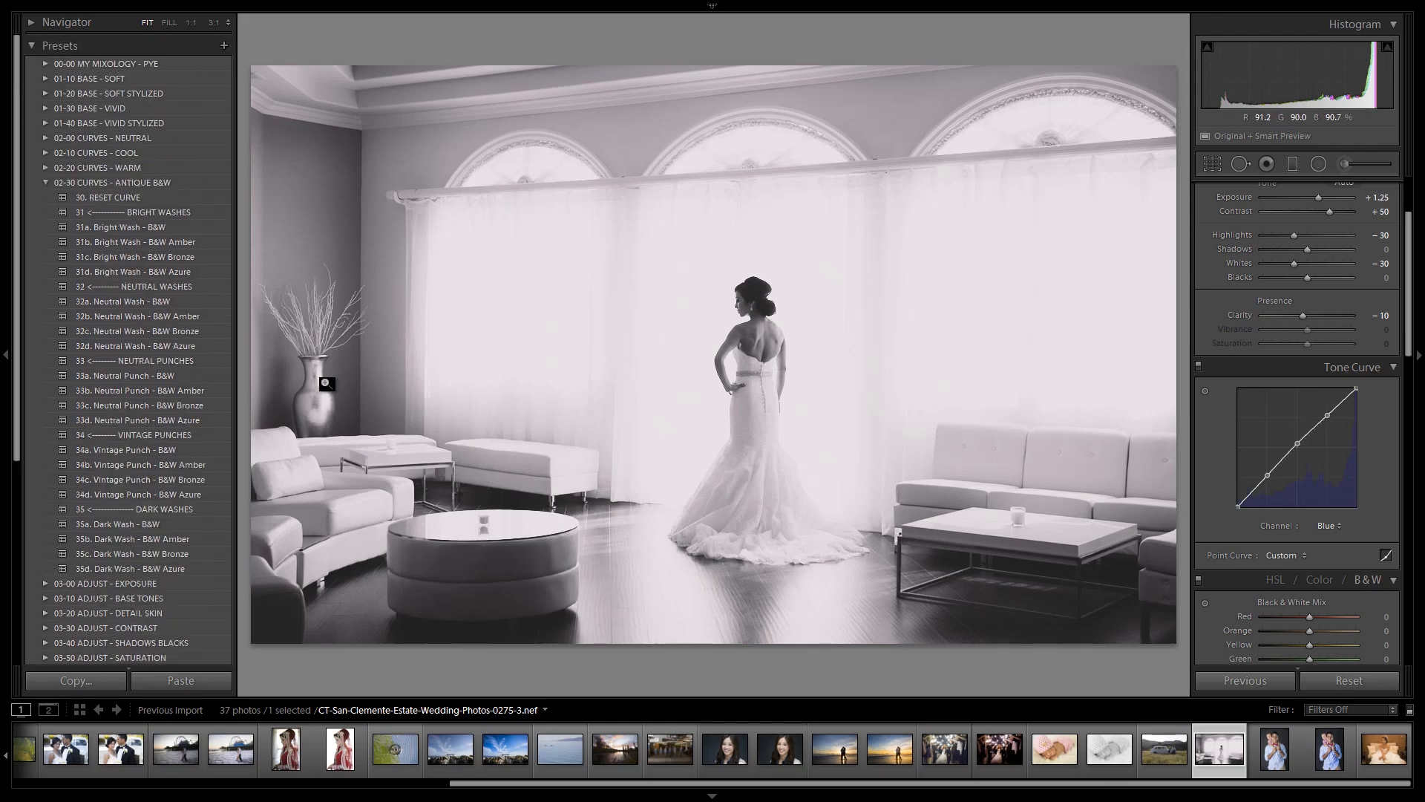
pyautogui.click(45, 183)
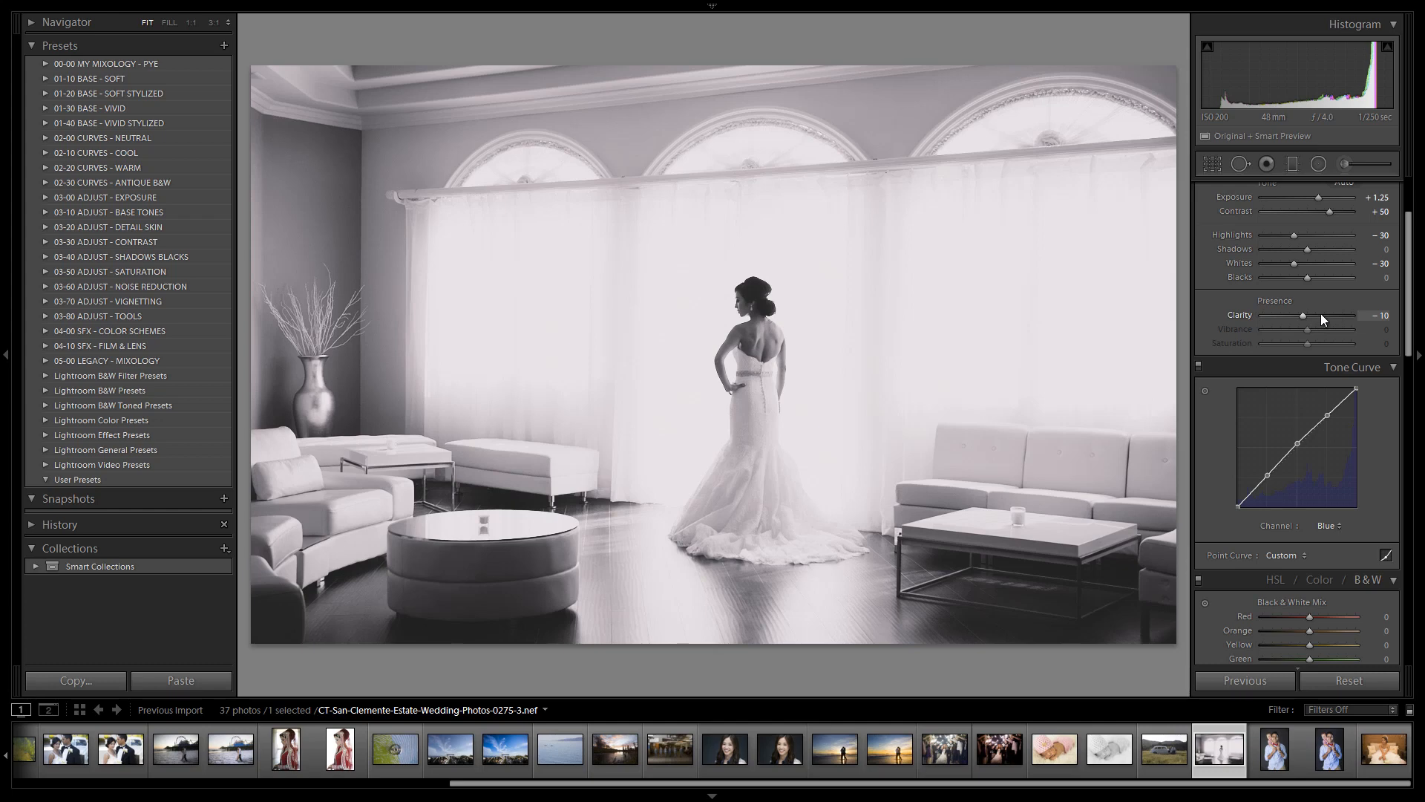
pyautogui.click(1339, 524)
pyautogui.click(1312, 540)
# - Review the black-and-white mix, split toning and sharpening settings, and inspect the bride's detail at 1:1 magnification
pyautogui.scroll(-5, 1369, 443)
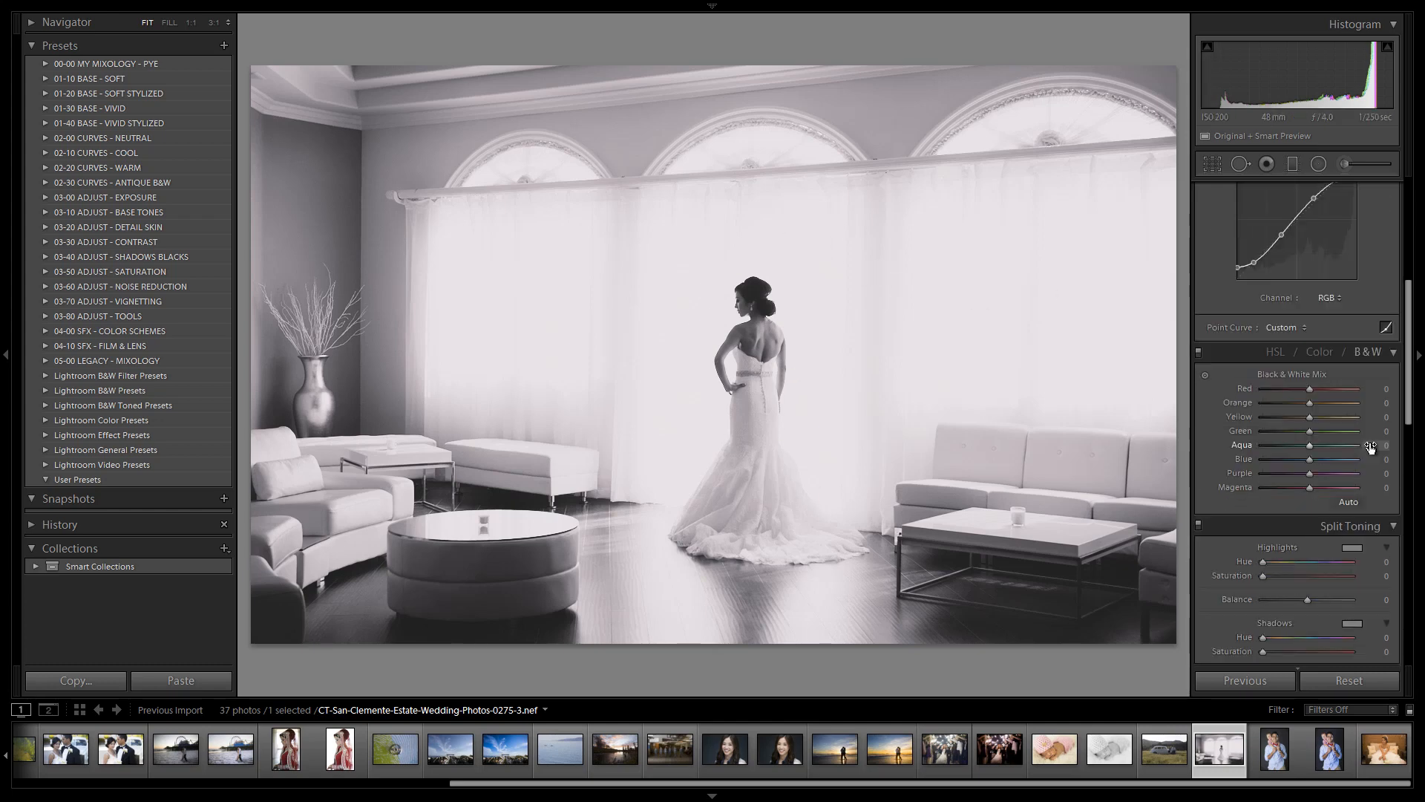
pyautogui.scroll(-3, 1356, 426)
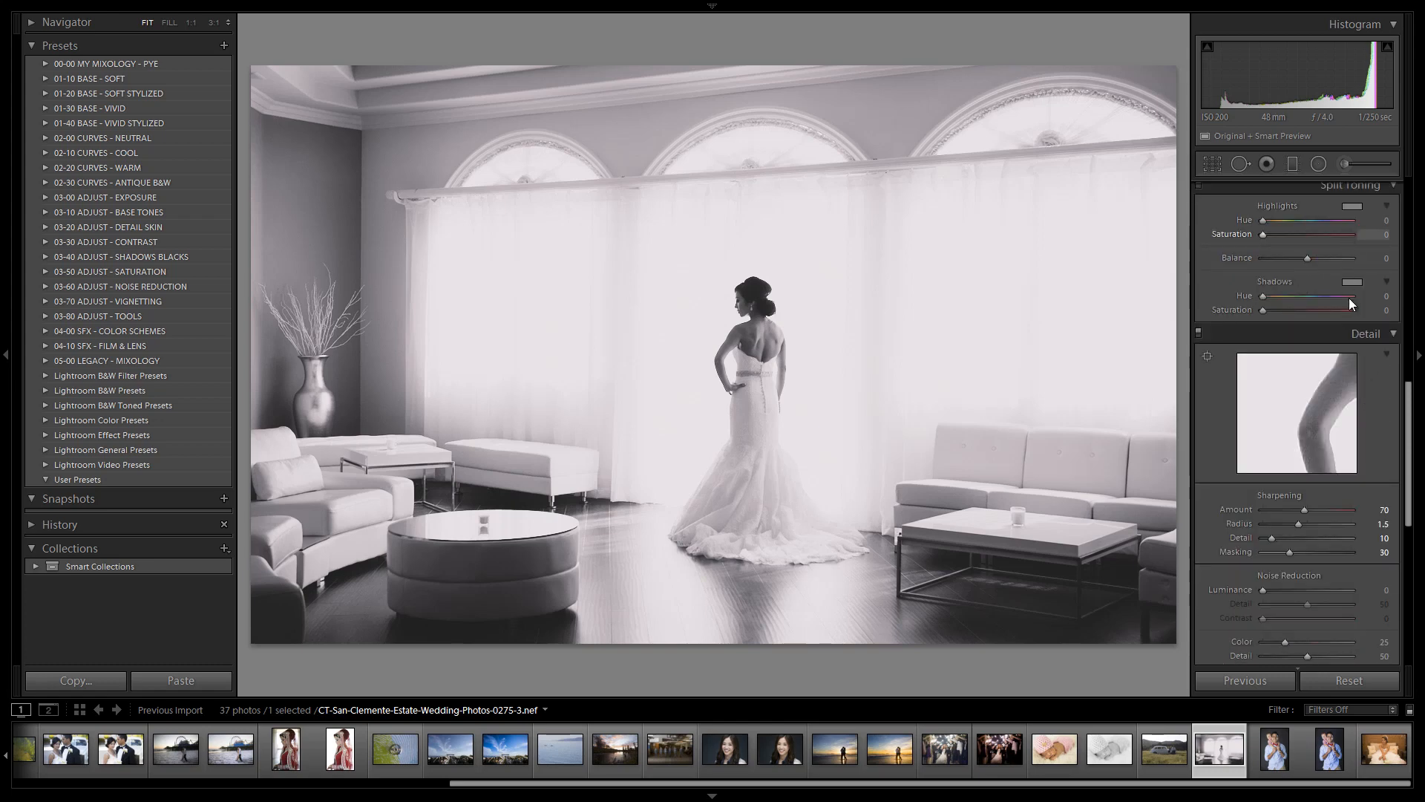
pyautogui.scroll(-3, 1351, 371)
pyautogui.click(765, 327)
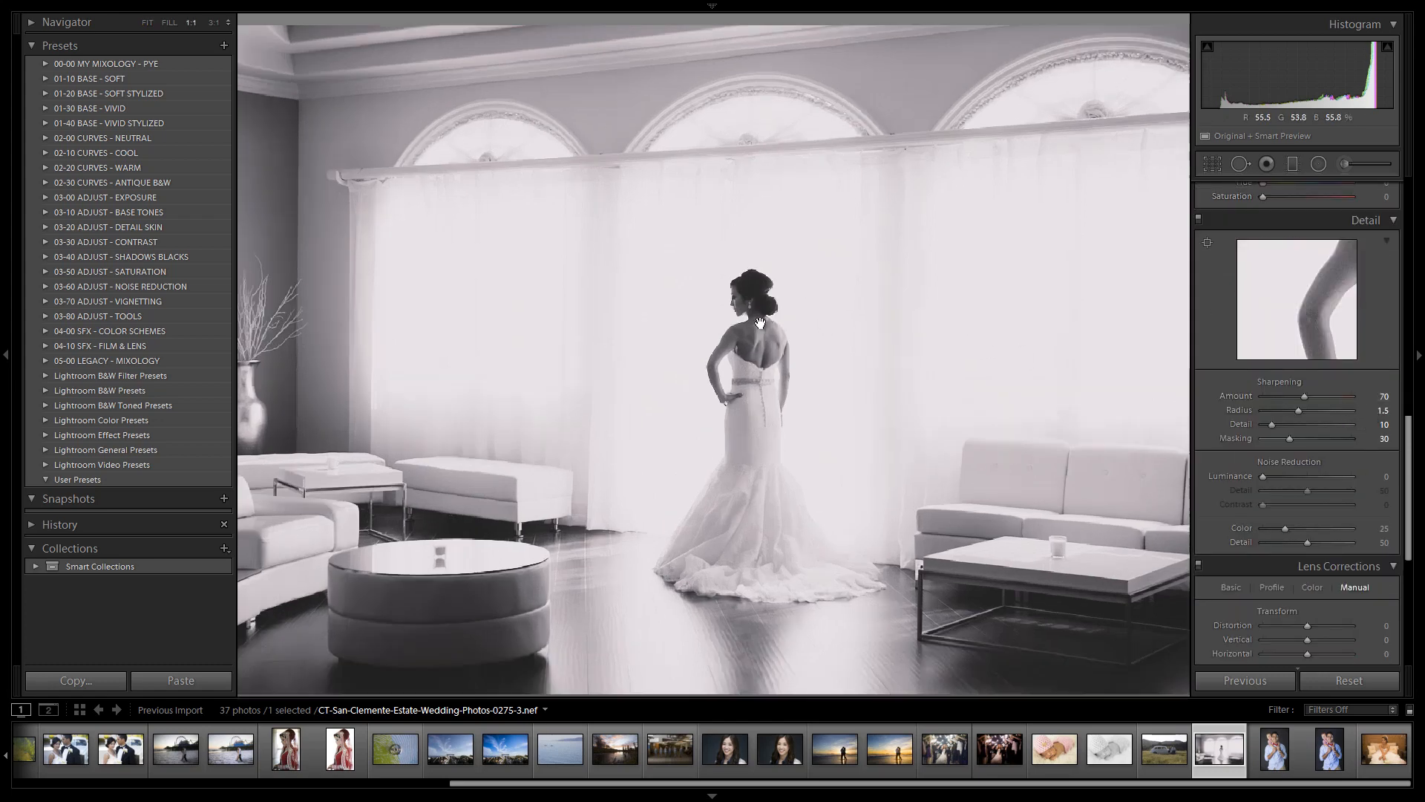
pyautogui.moveTo(829, 343); pyautogui.dragTo(811, 328)
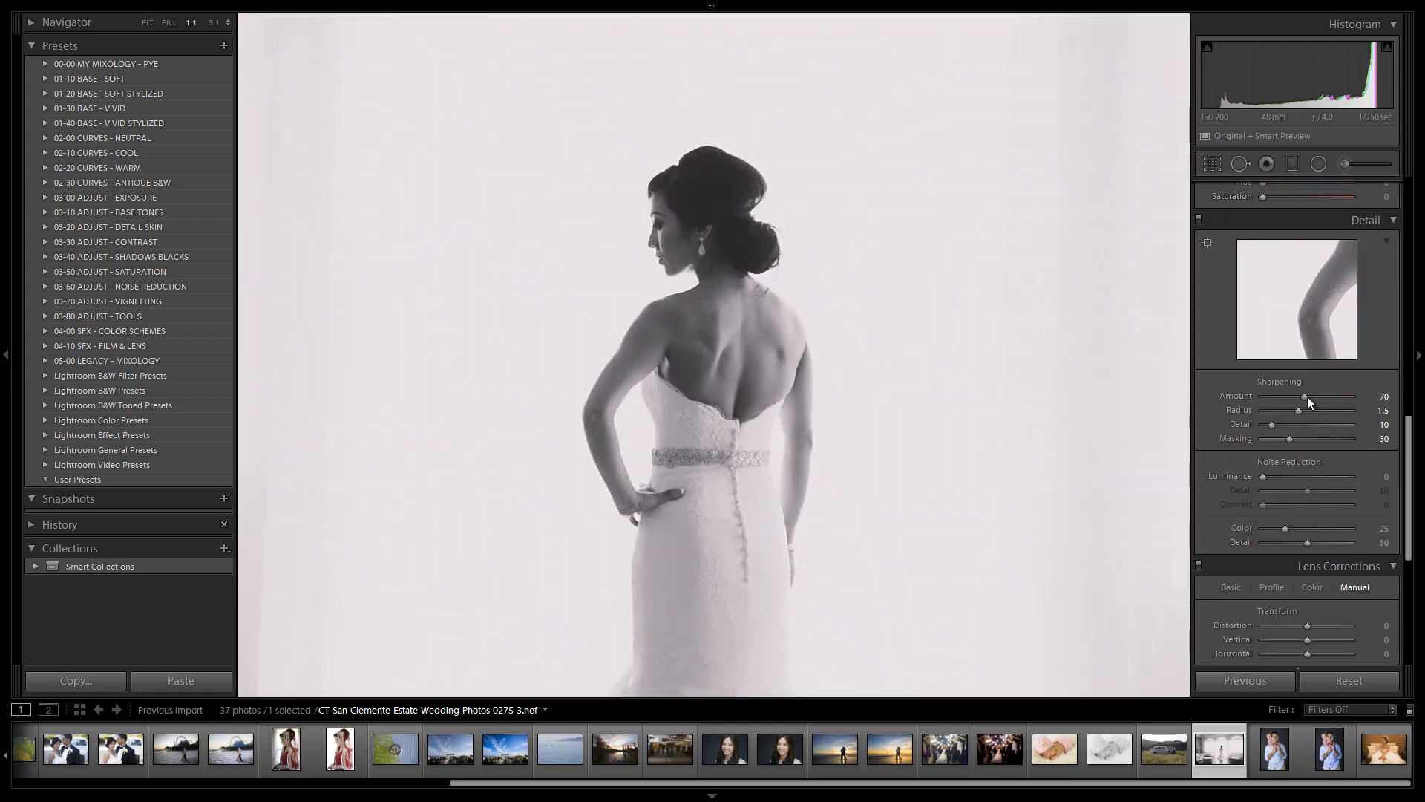
pyautogui.moveTo(864, 502); pyautogui.dragTo(883, 442)
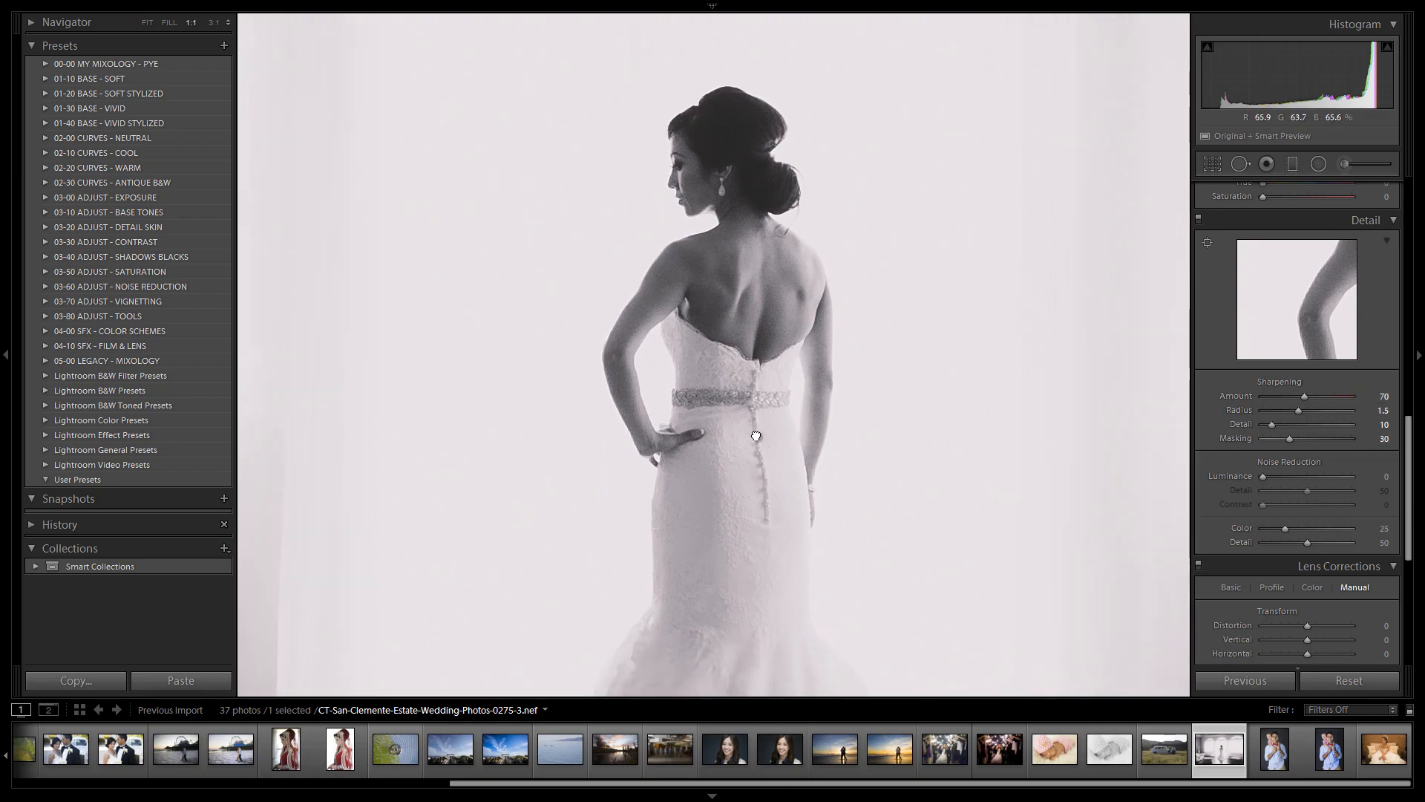
pyautogui.click(772, 390)
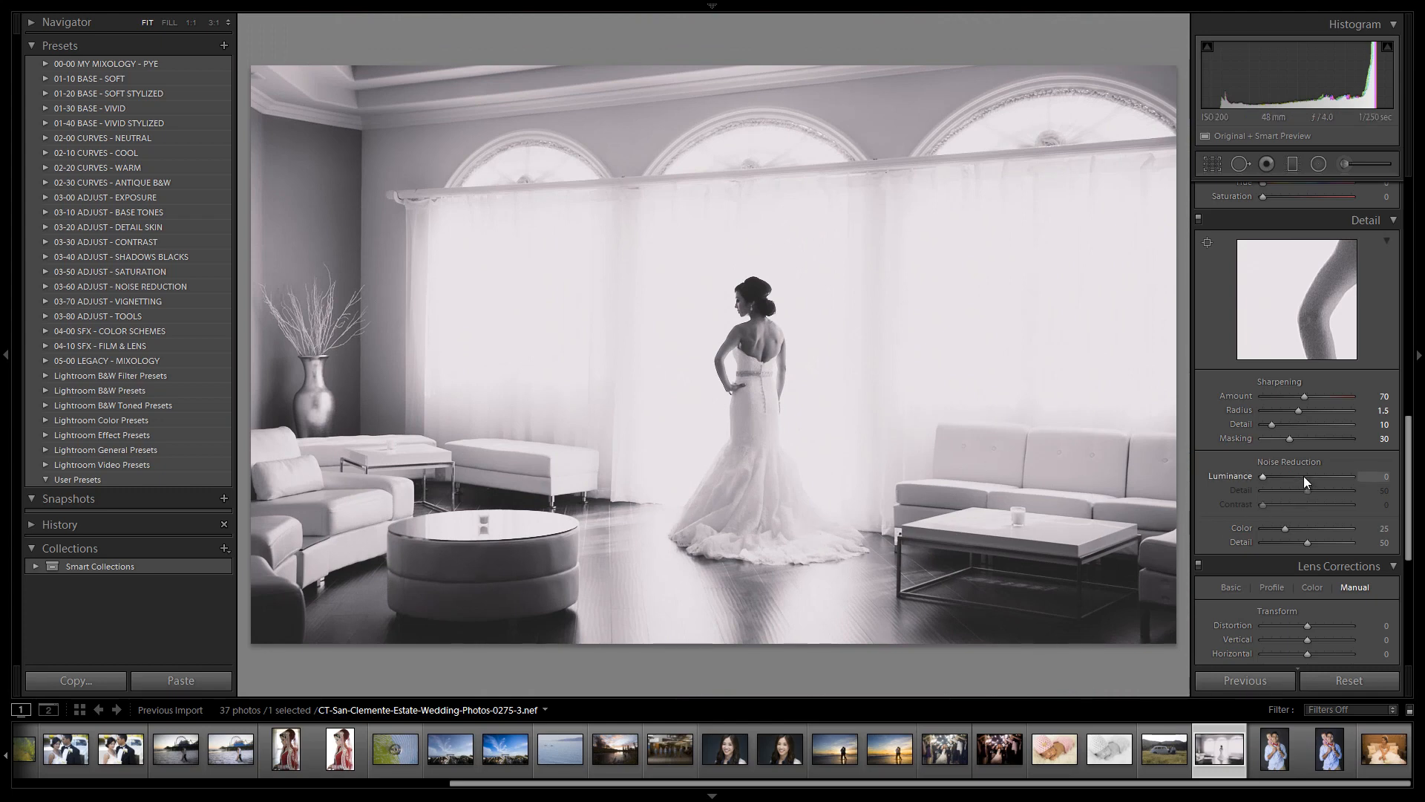
# - Try lens vignetting amounts of +20 and +30 on the photo, resetting the amount to 0
pyautogui.scroll(-5, 1304, 475)
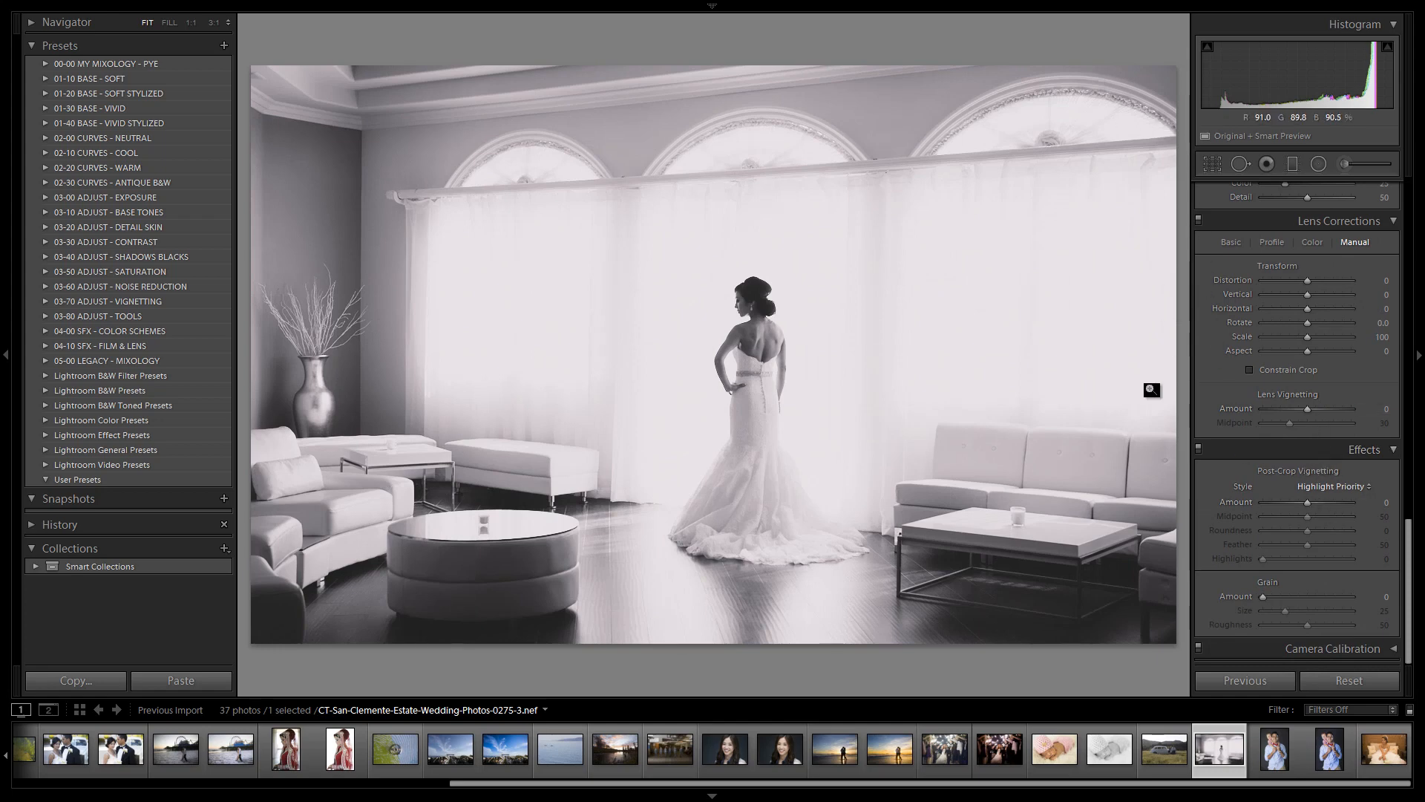
pyautogui.click(1317, 406)
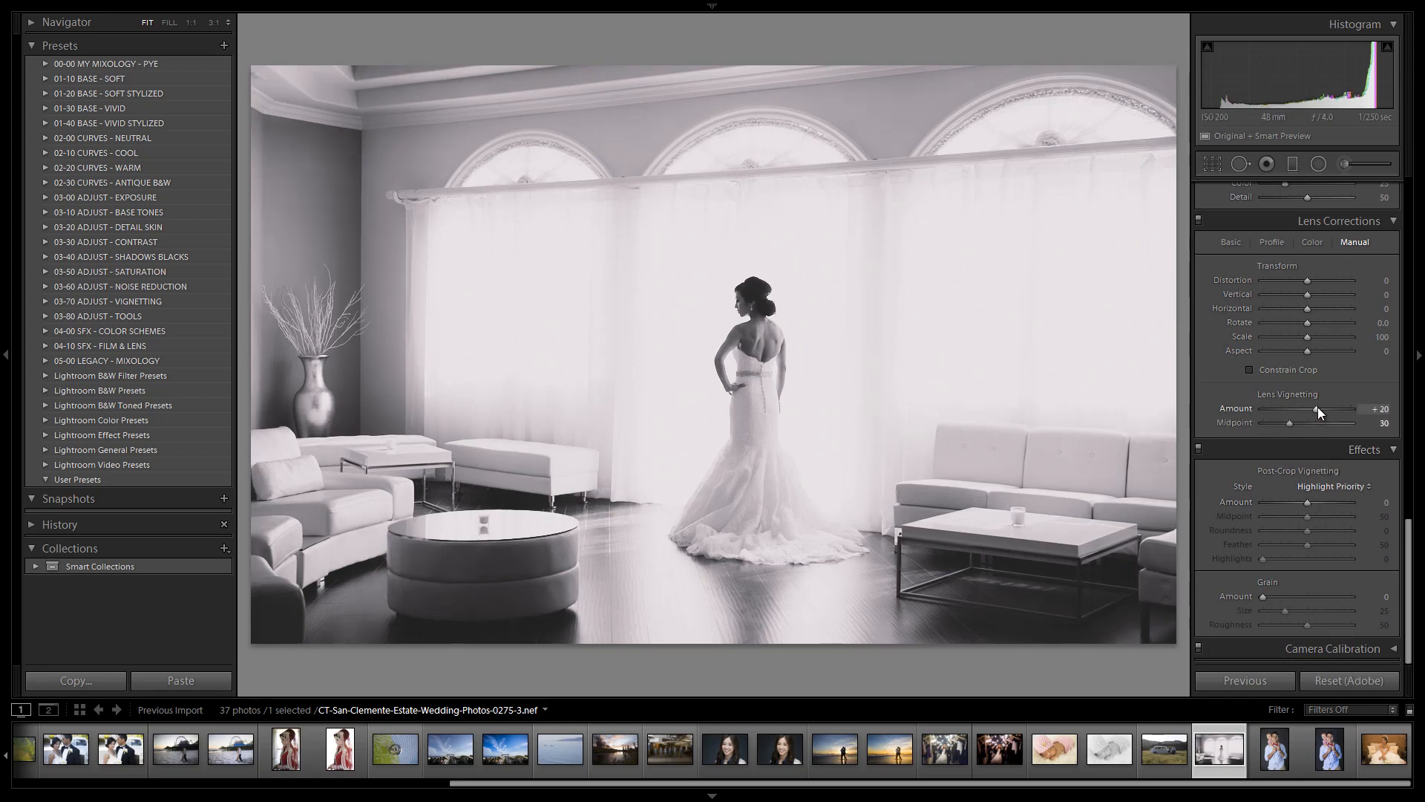
pyautogui.hotkey('shift', 'Up')
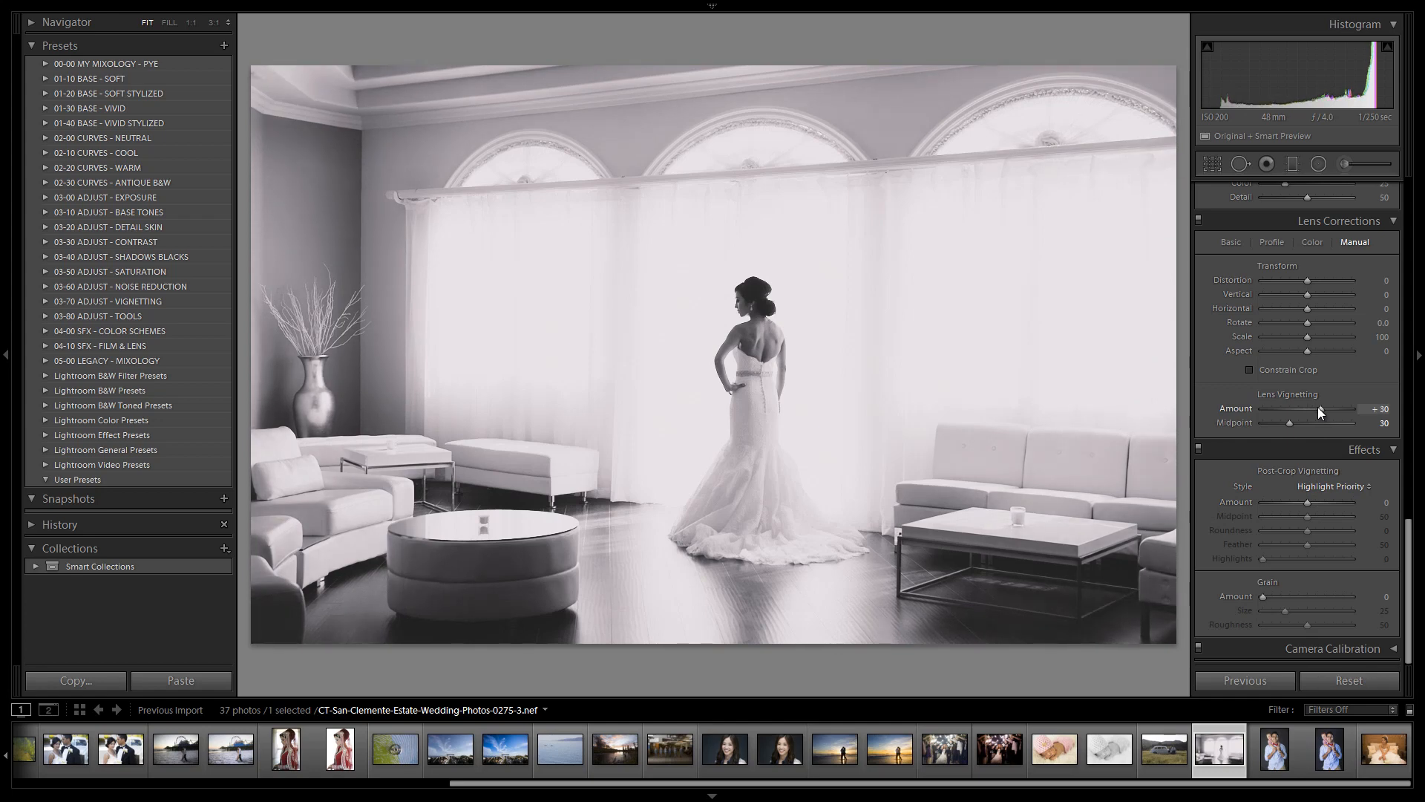
pyautogui.press('Down')
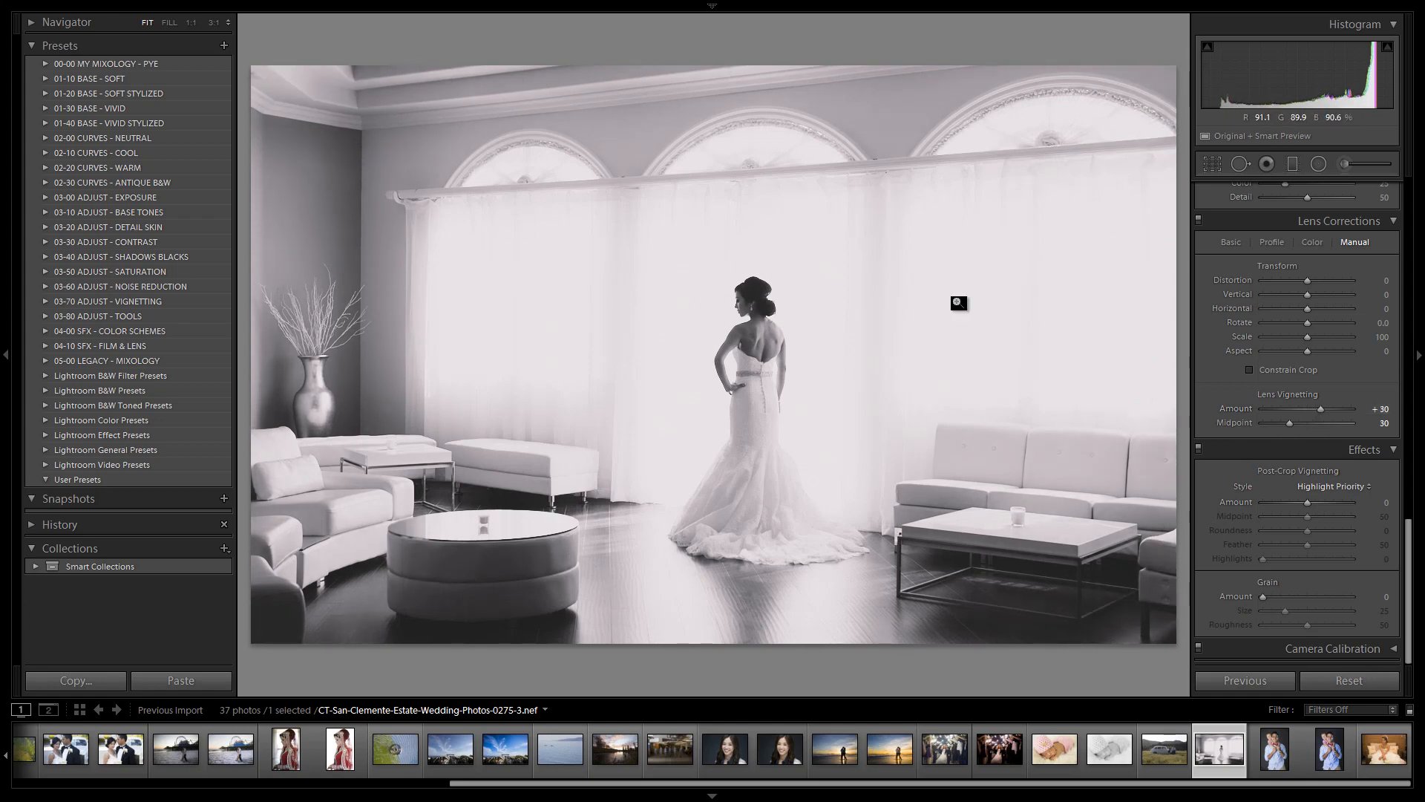
pyautogui.doubleClick(1320, 408)
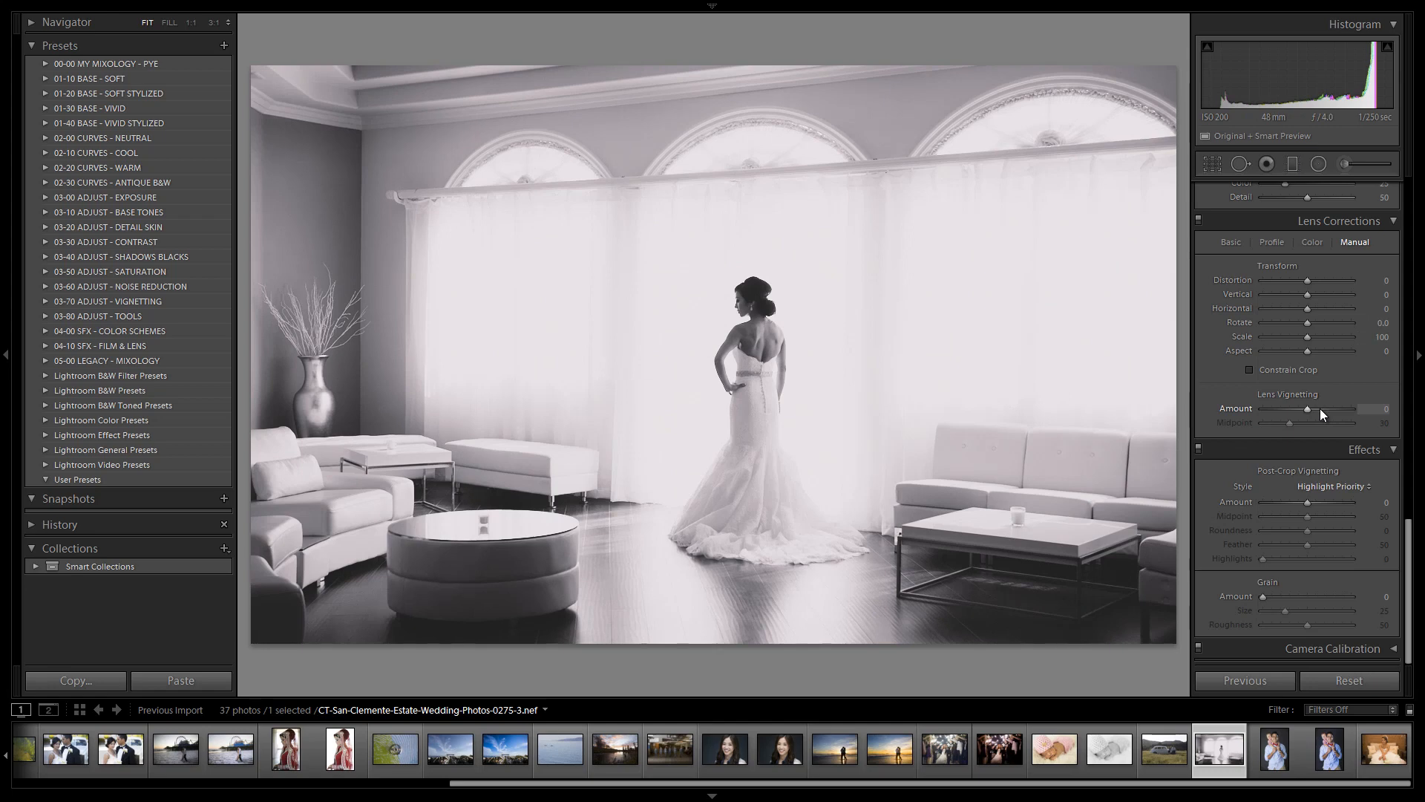
pyautogui.click(1320, 408)
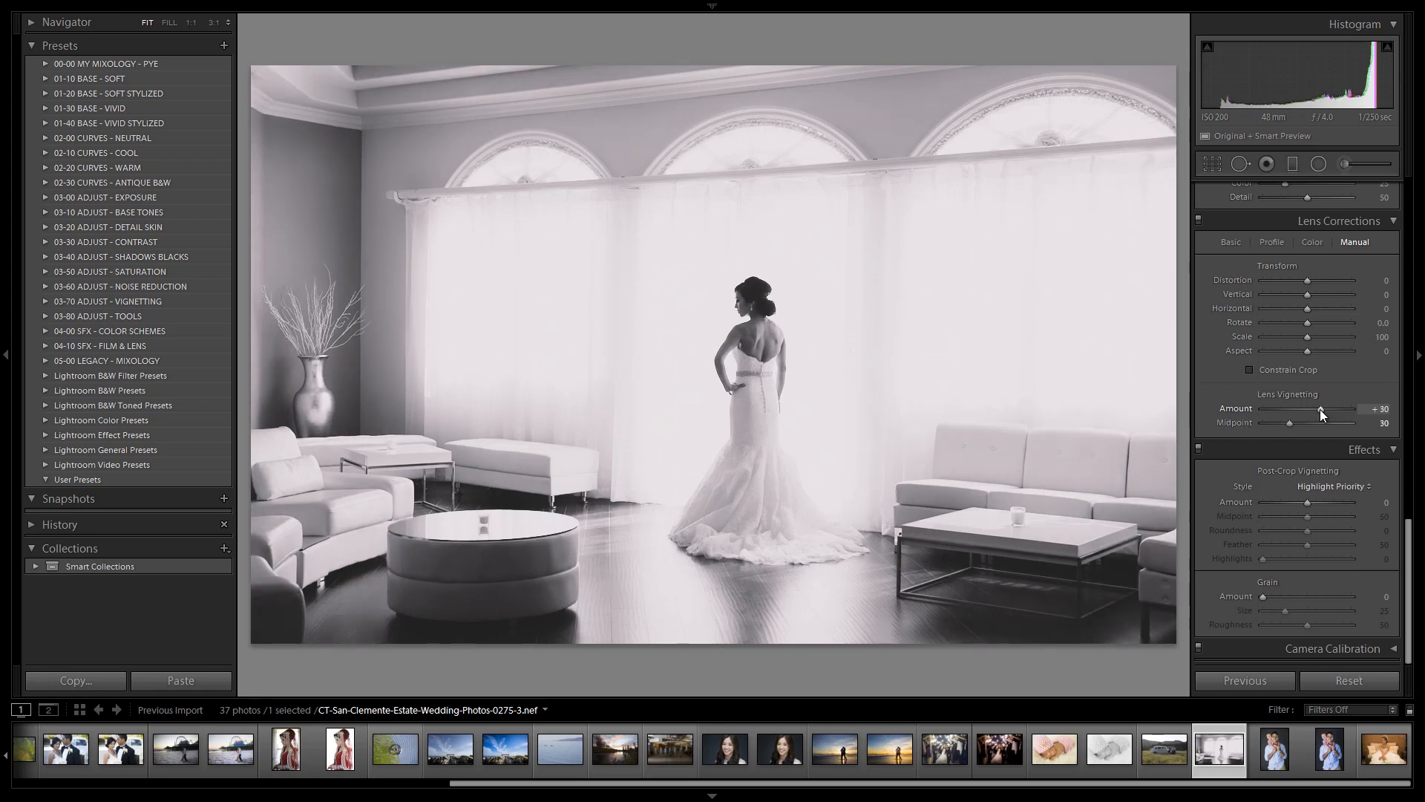
pyautogui.doubleClick(1320, 408)
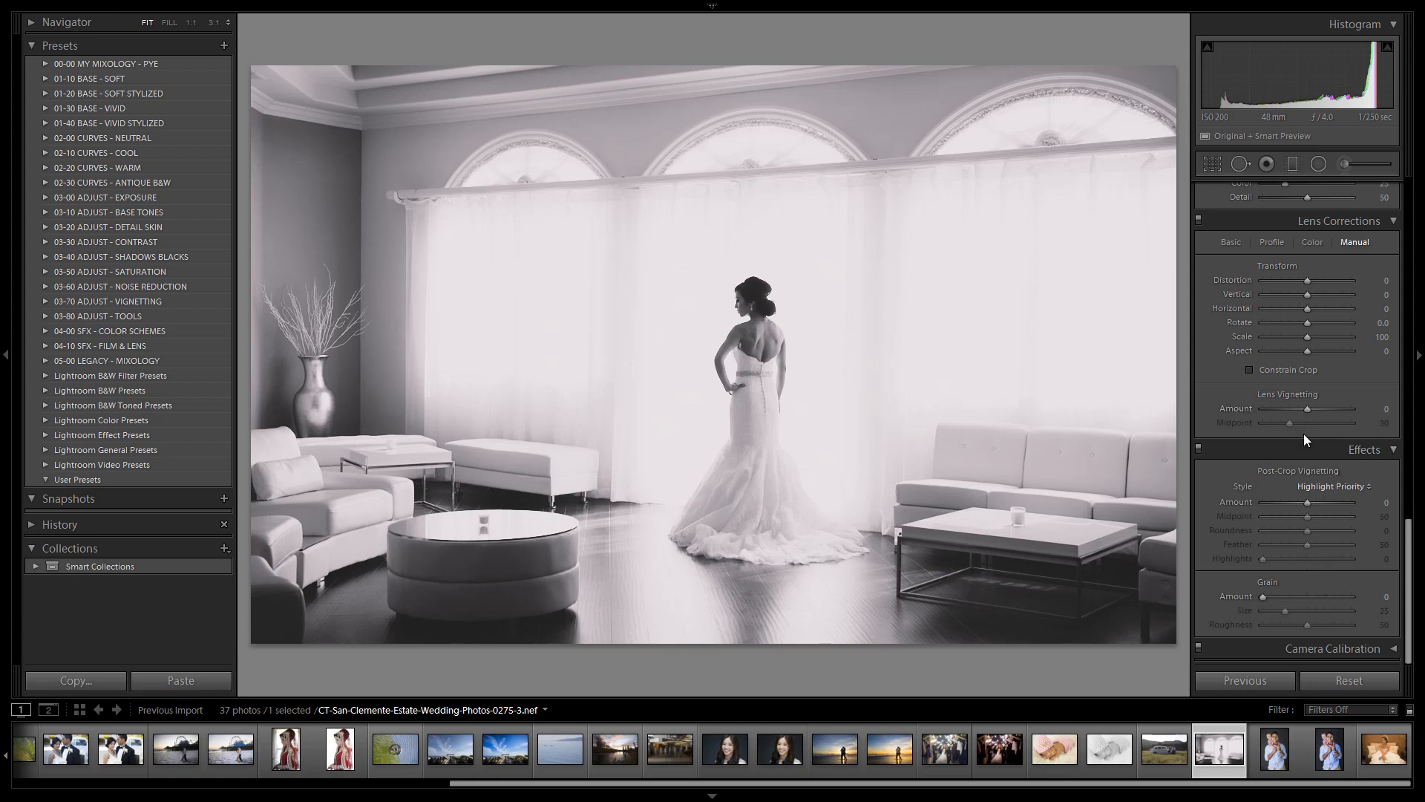
# - Compare the edited bride photo with its original version by switching repeatedly between the before and after views
pyautogui.scroll(10, 1303, 438)
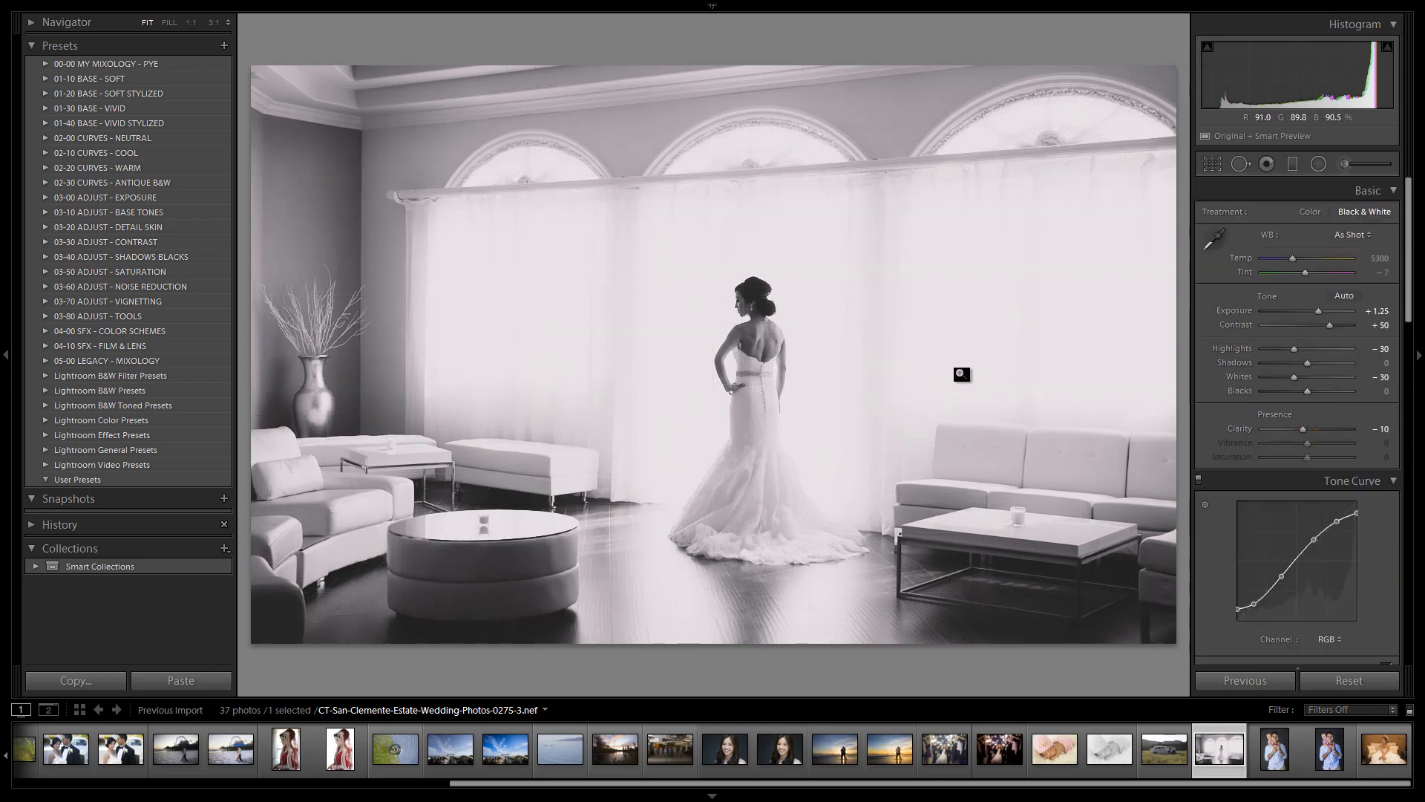
pyautogui.press('\\')
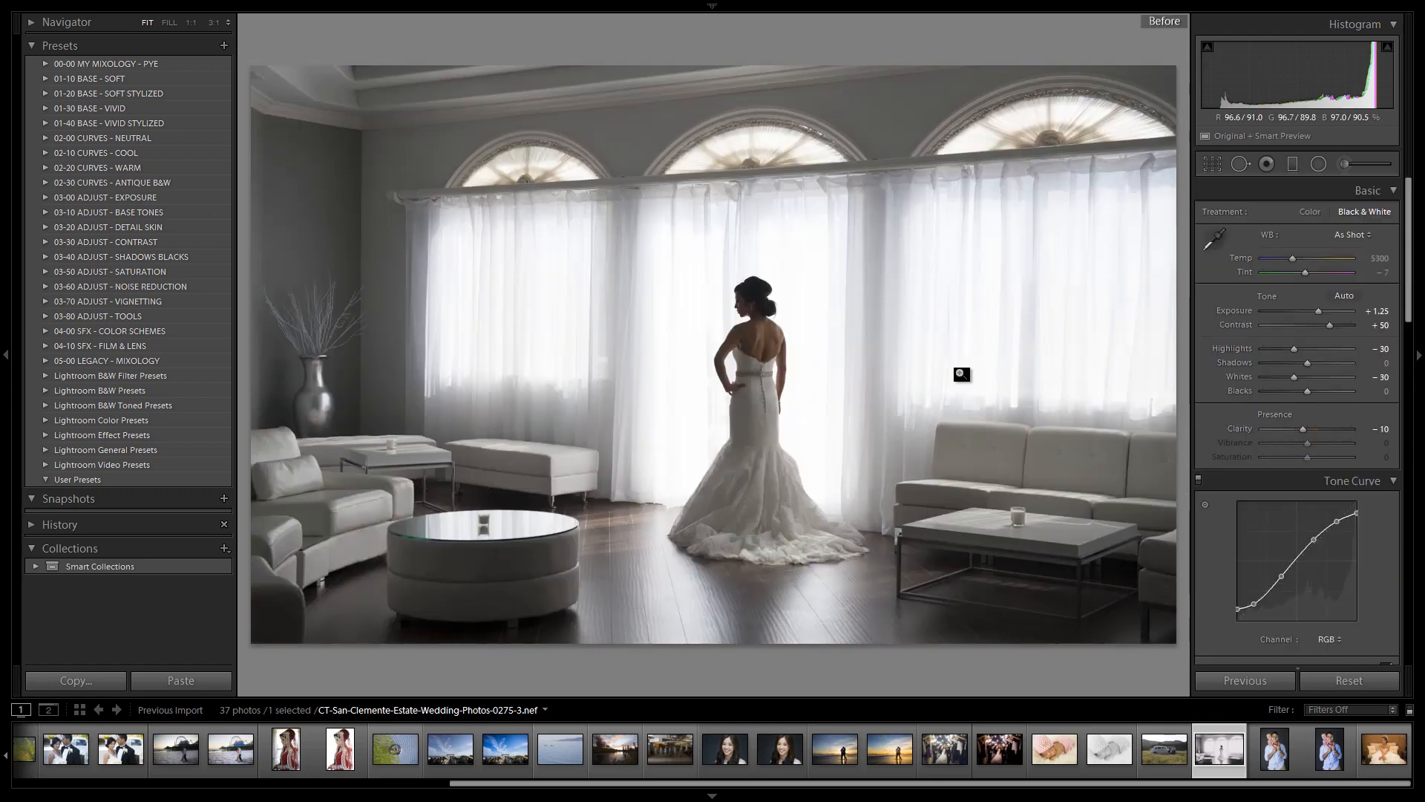
pyautogui.press('\\')
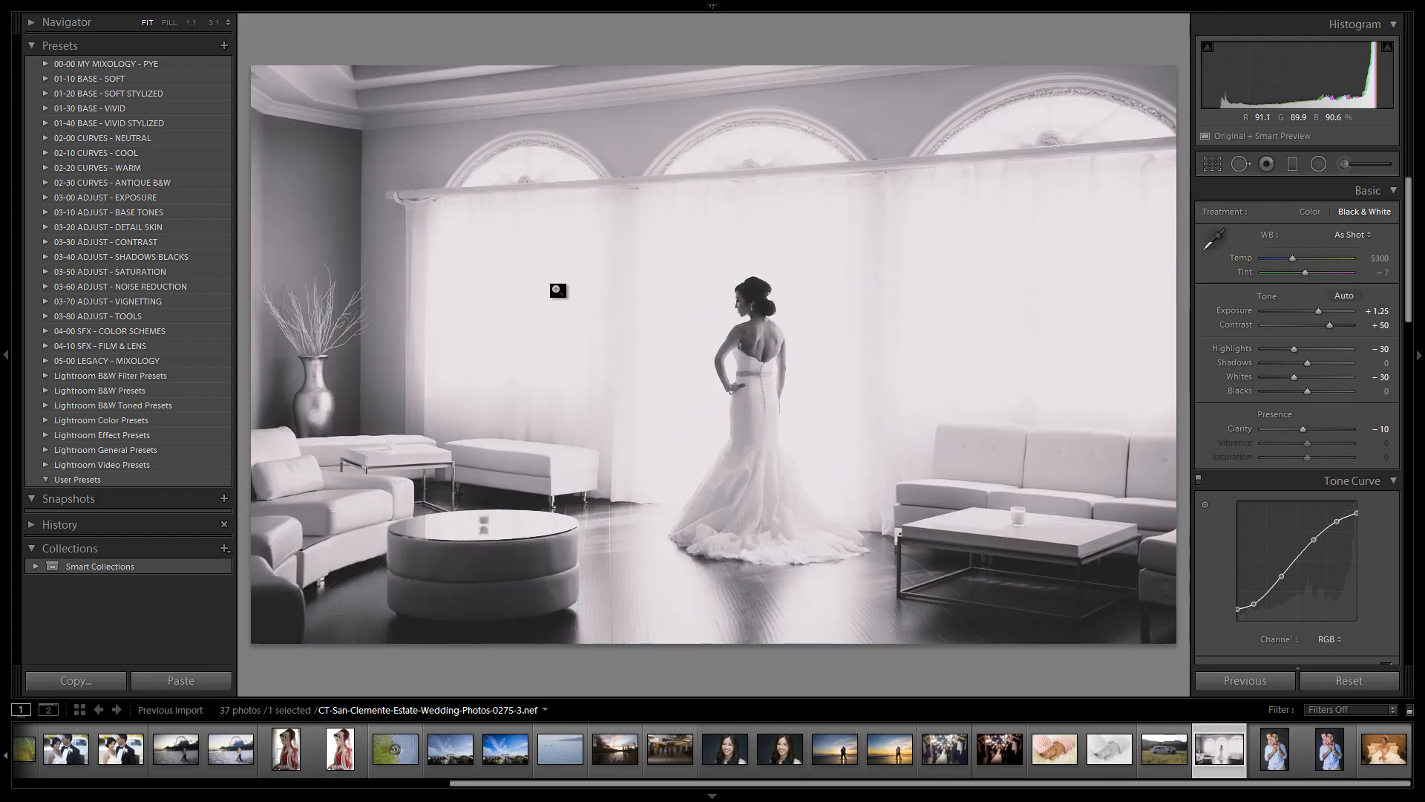
pyautogui.press('\\')
pyautogui.press('\\')
pyautogui.press('\\')
pyautogui.press('\\')
pyautogui.press('\\')
pyautogui.press('\\')
pyautogui.press('\\')
pyautogui.press('\\')
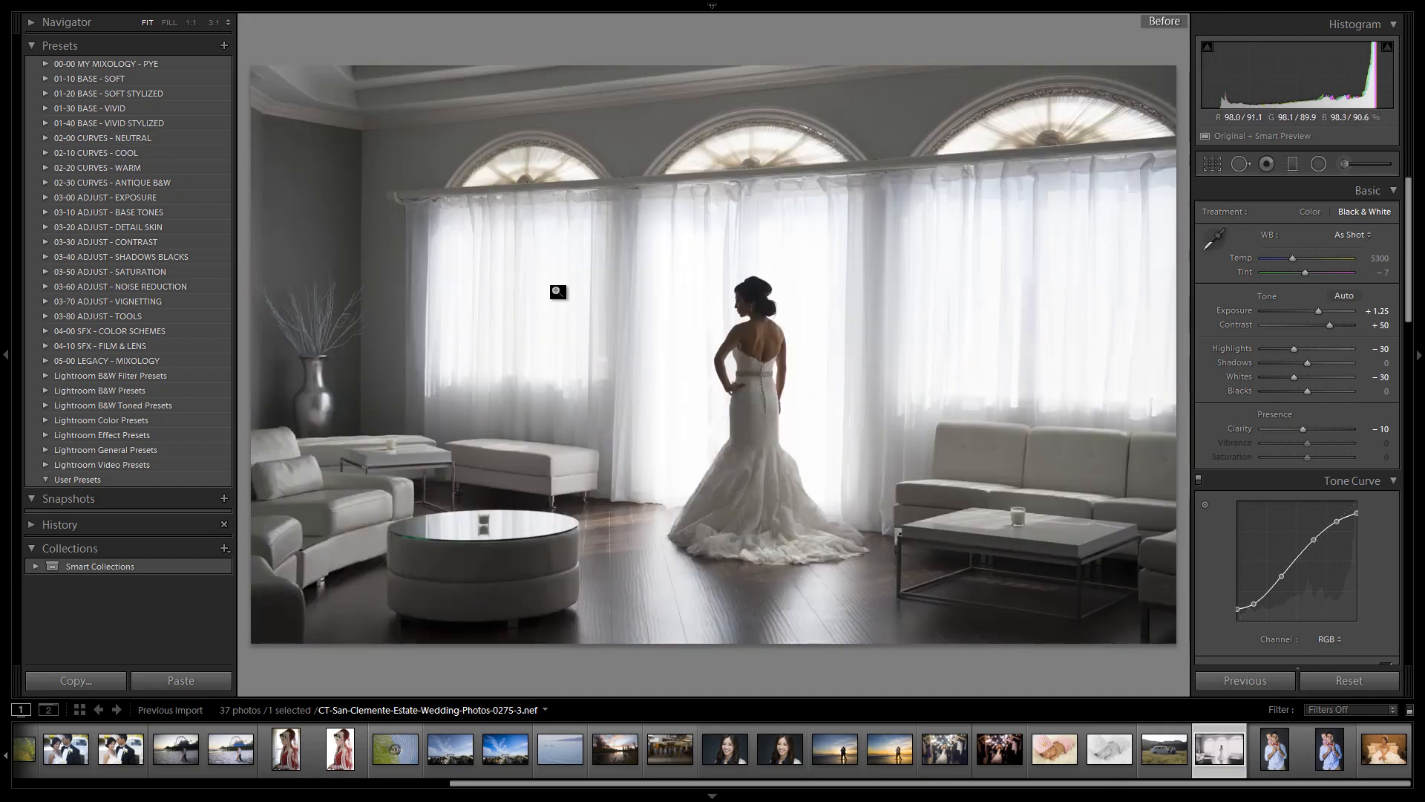
pyautogui.press('\\')
pyautogui.press('\\')
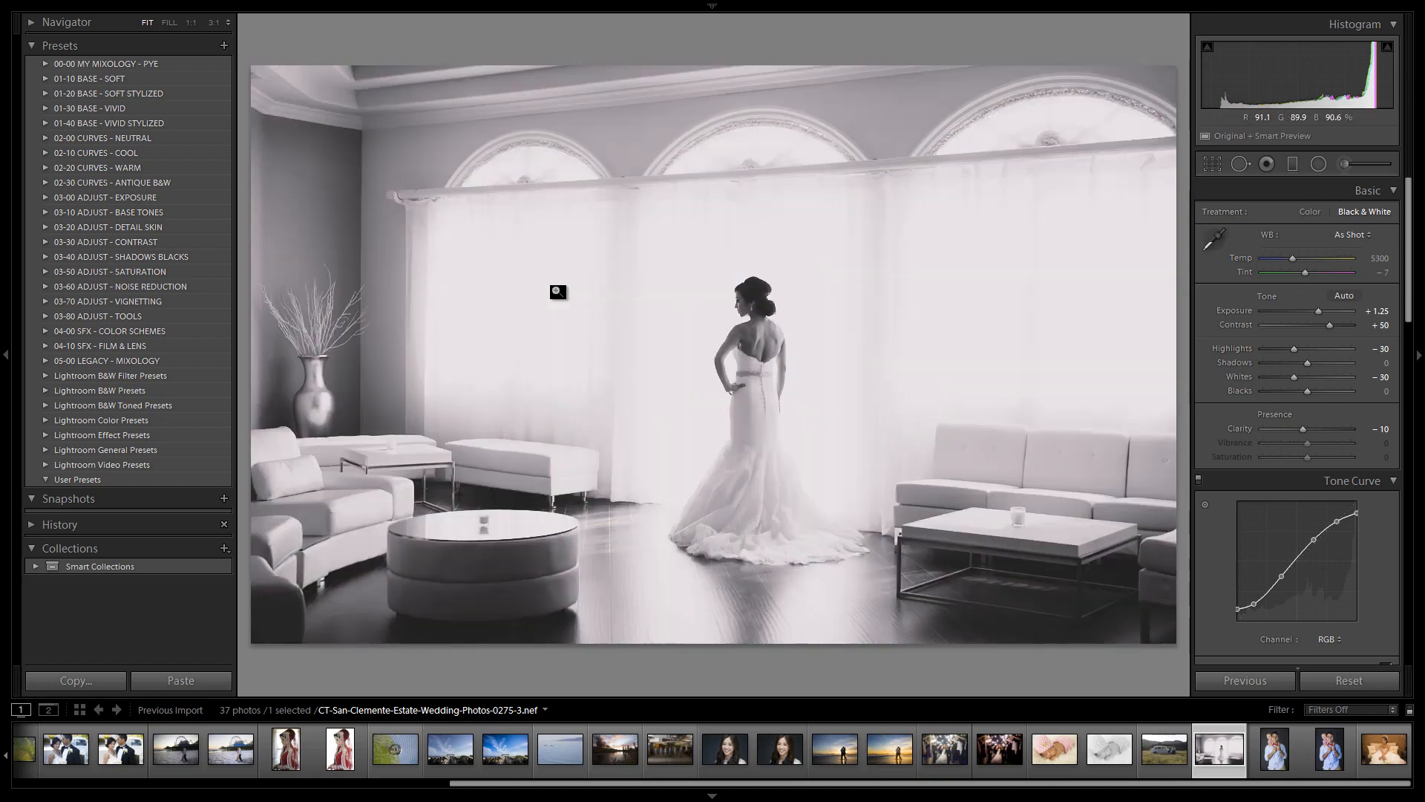